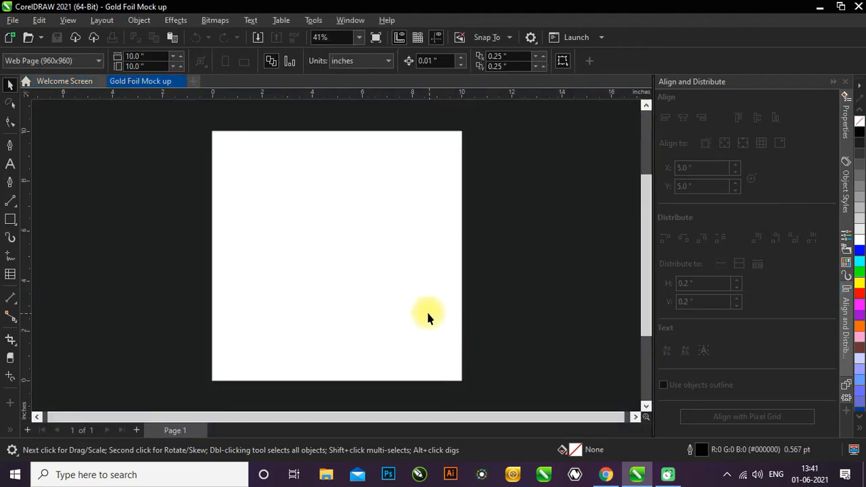
# - Import black-paper-background-canvas-texture, layers-black-torn-paper and shiny-yellow-leaf-gold-metall-texture-background together from the Desktop folder
pyautogui.scroll(-2, 421, 315)
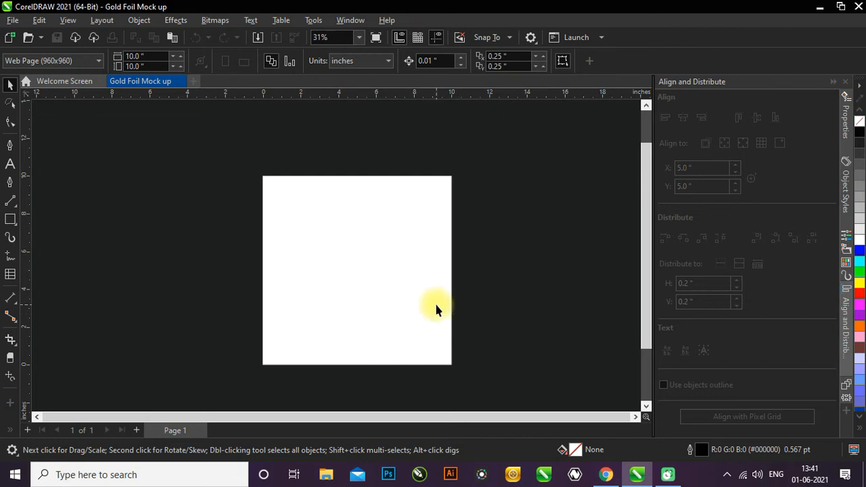
pyautogui.click(13, 20)
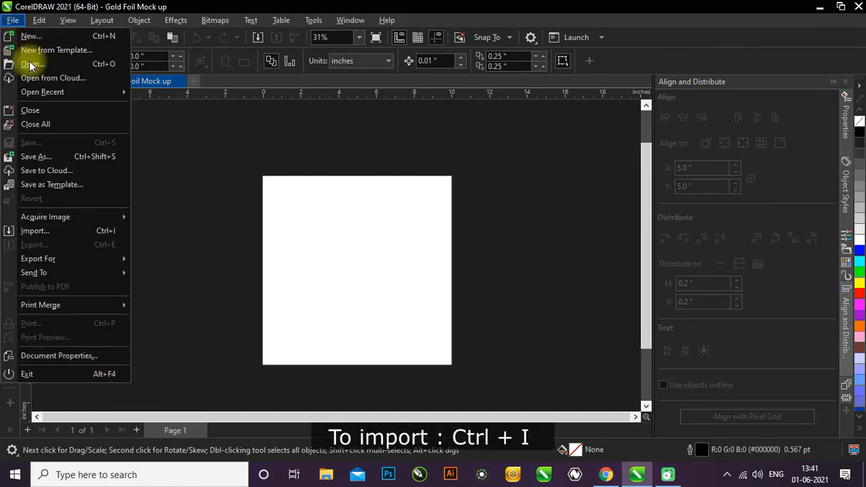
pyautogui.click(66, 232)
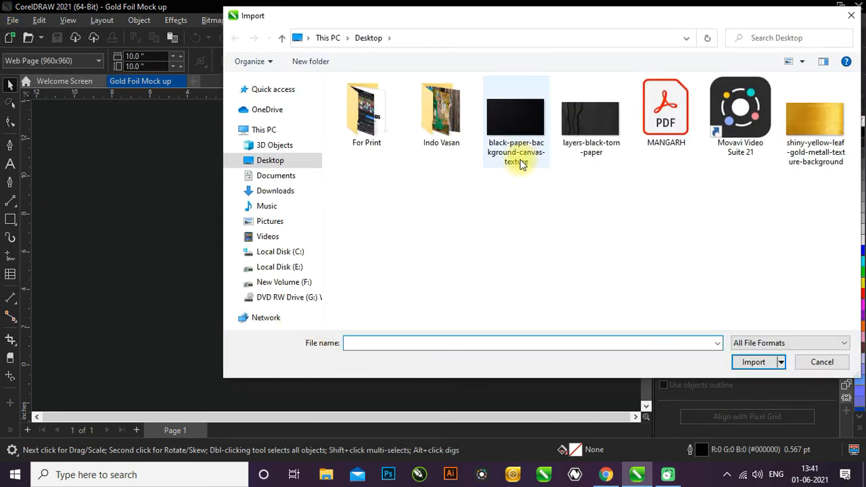
pyautogui.click(505, 123)
pyautogui.keyDown('ctrl'); pyautogui.click(590, 125); pyautogui.keyUp('ctrl')
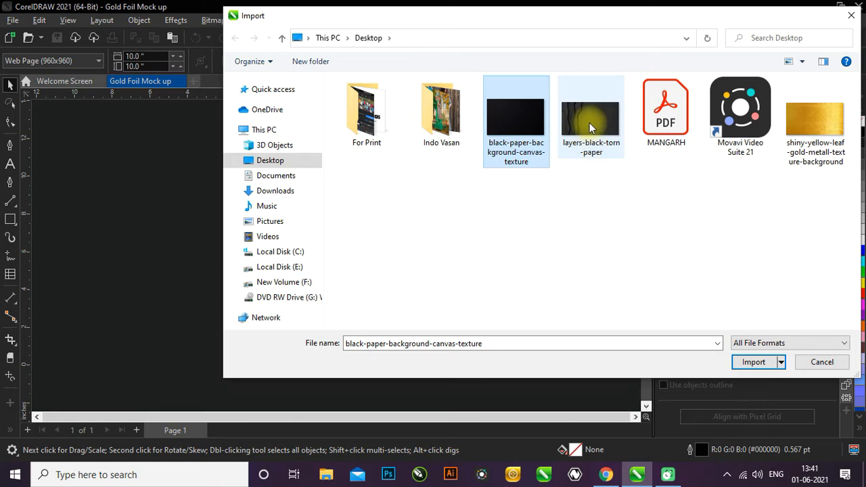
pyautogui.keyDown('ctrl'); pyautogui.click(809, 123); pyautogui.keyUp('ctrl')
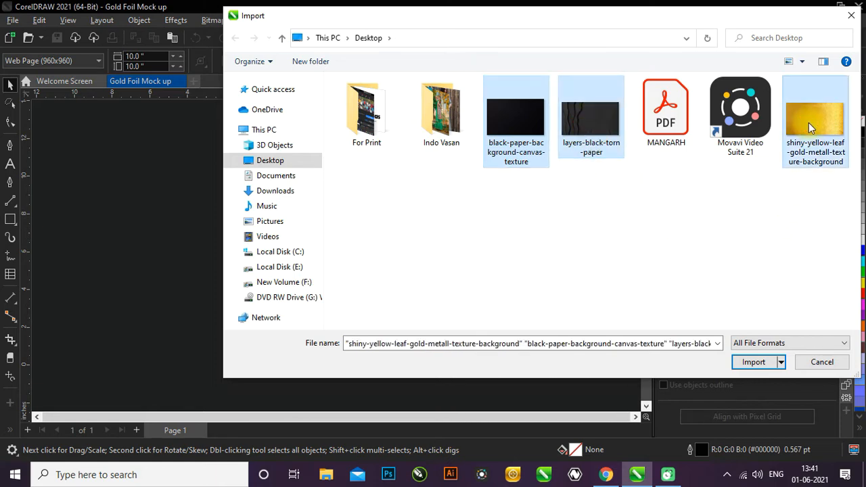
pyautogui.click(757, 363)
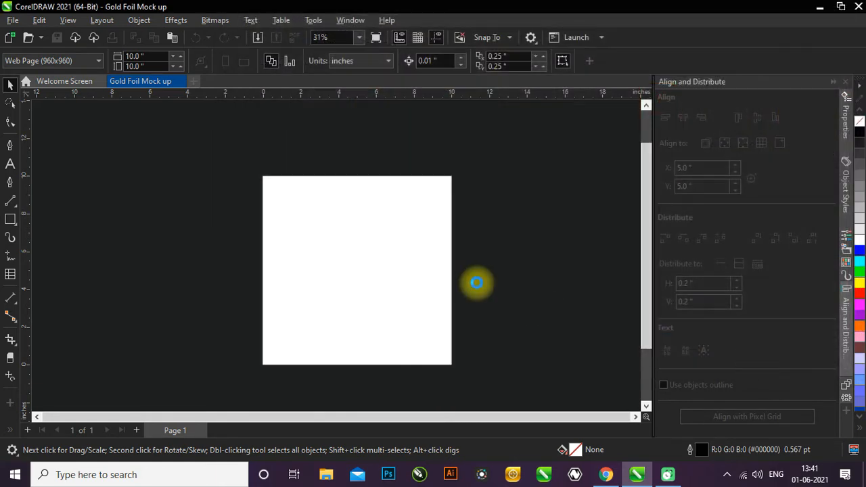
# - Place the three imported textures at original size in a column beside the page: black canvas, torn paper below it, gold lowest
pyautogui.scroll(-3, 444, 238)
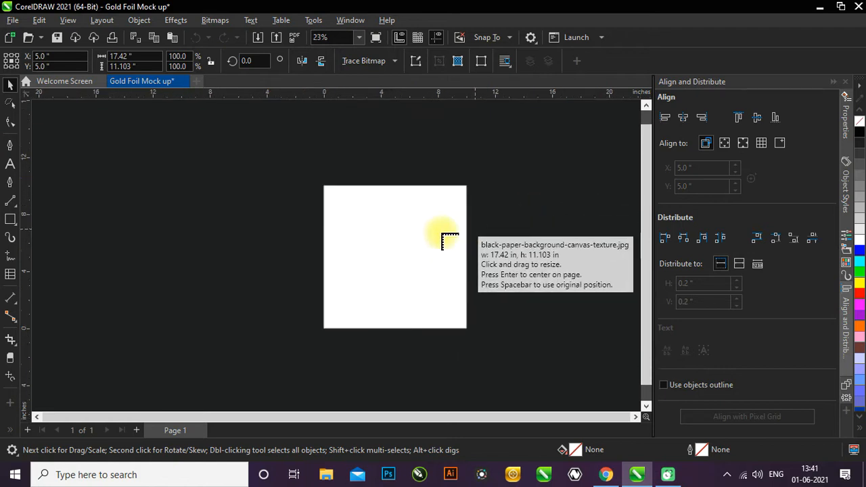
pyautogui.click(126, 138)
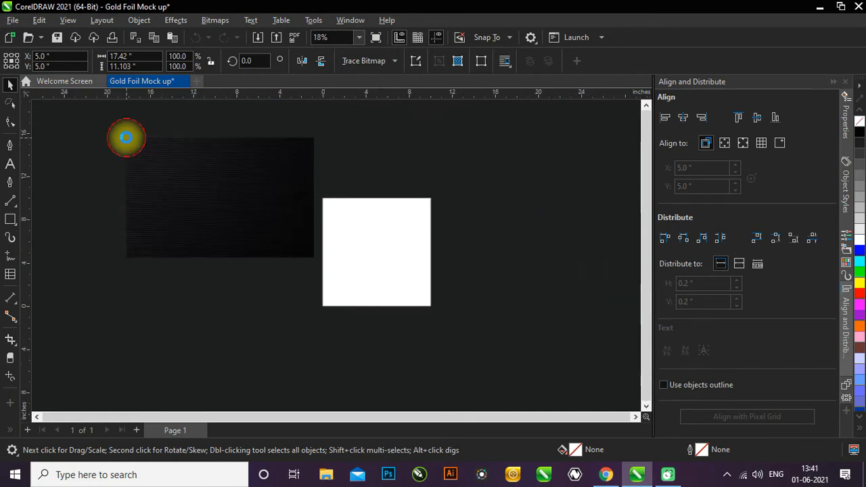
pyautogui.click(129, 279)
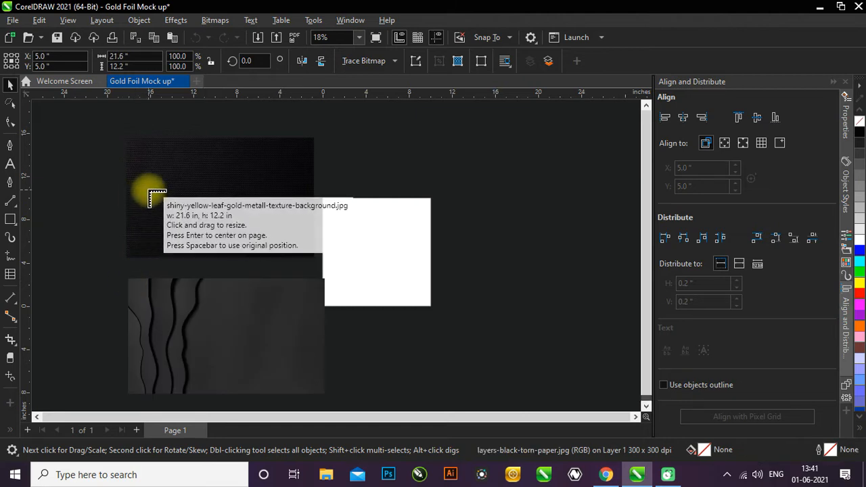
pyautogui.scroll(-2, 151, 194)
pyautogui.click(137, 369)
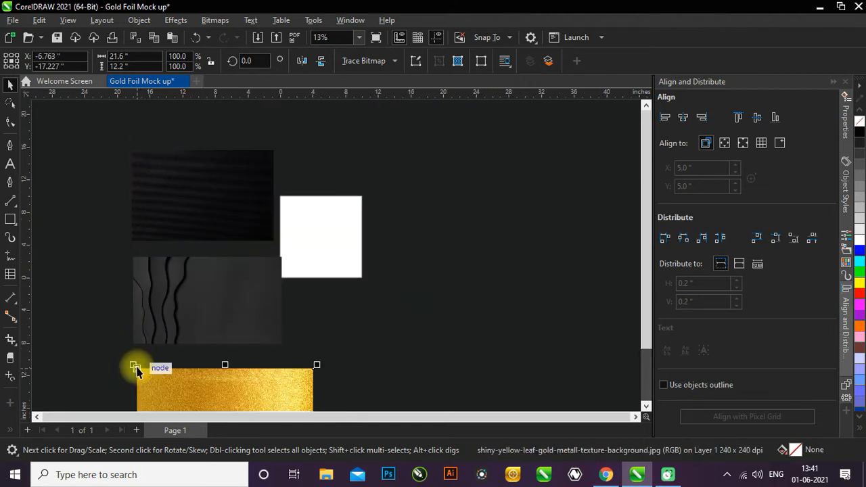
# - Scale the gold texture down proportionally to about 17.76 by 10.03 inches, roughly matching the torn-paper image's width
pyautogui.scroll(-1, 196, 244)
pyautogui.scroll(-1, 189, 286)
pyautogui.scroll(1, 252, 348)
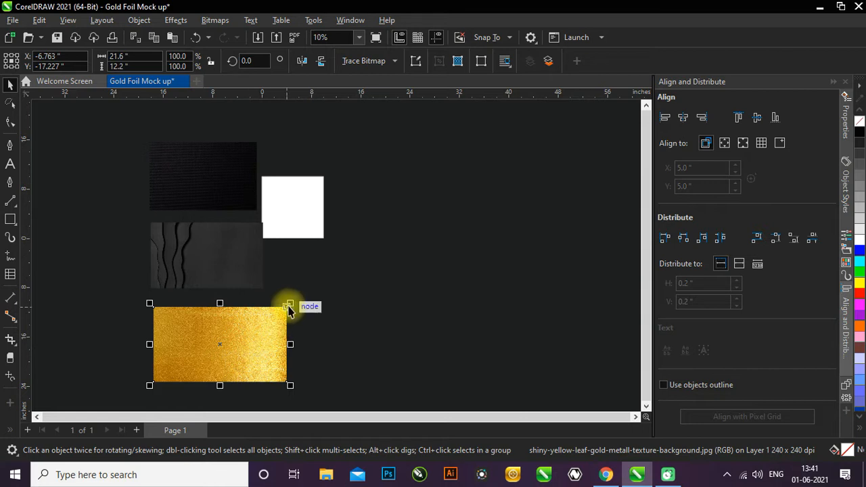
pyautogui.moveTo(290, 306); pyautogui.dragTo(266, 284)
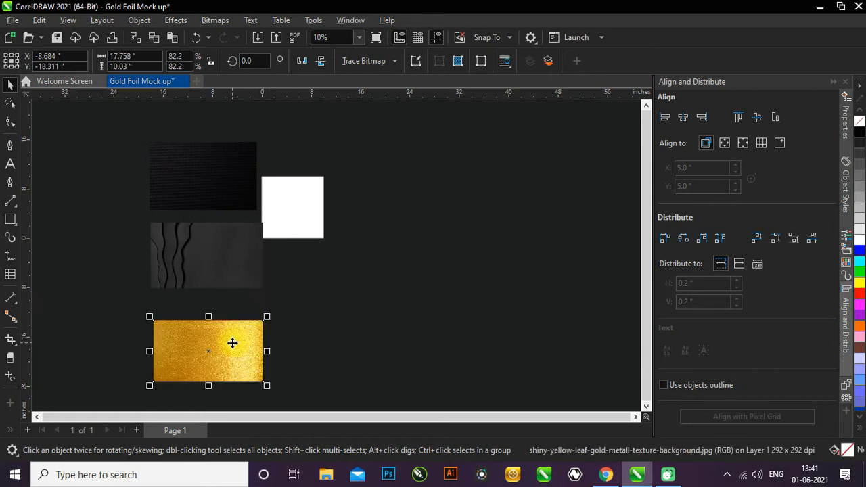
# - Select all three textures, shrink them proportionally to a group about 6.4 by 13.5 inches, and arrange them just beside the page
pyautogui.keyDown('shift'); pyautogui.click(207, 243); pyautogui.keyUp('shift')
pyautogui.keyDown('shift'); pyautogui.click(210, 176); pyautogui.keyUp('shift')
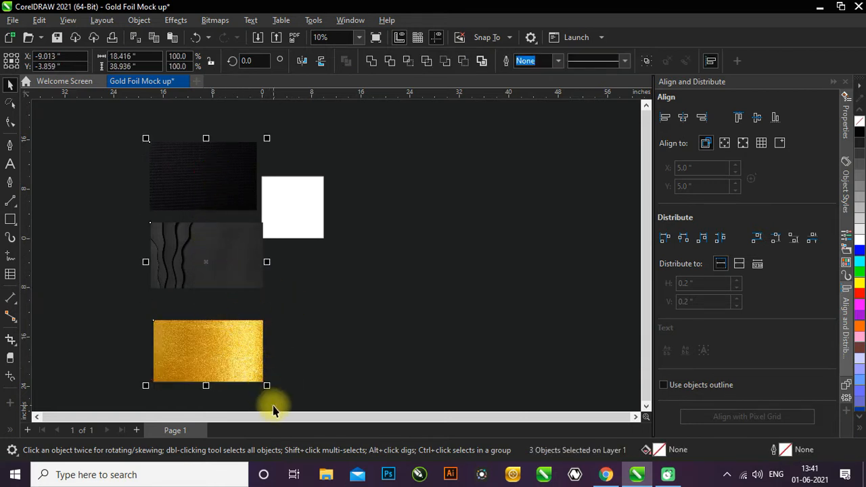
pyautogui.moveTo(268, 385); pyautogui.dragTo(207, 258)
pyautogui.scroll(1, 237, 207)
pyautogui.moveTo(180, 196); pyautogui.dragTo(226, 223)
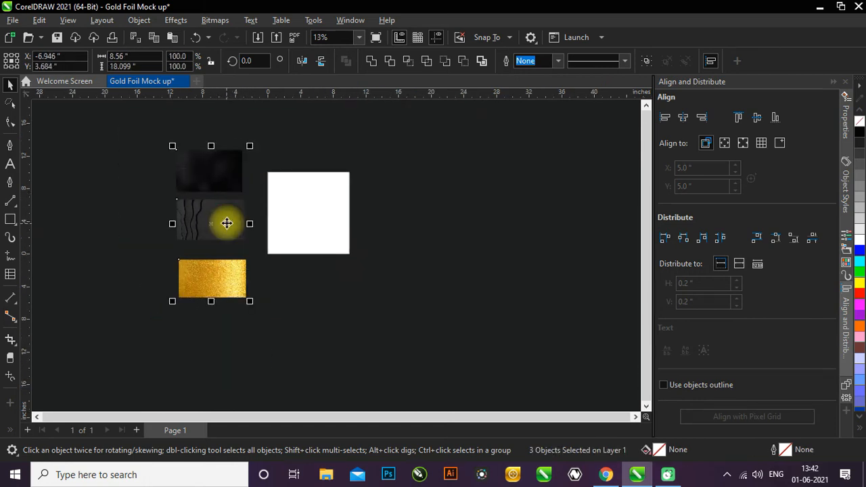
pyautogui.scroll(1, 226, 222)
pyautogui.moveTo(260, 330); pyautogui.dragTo(236, 276)
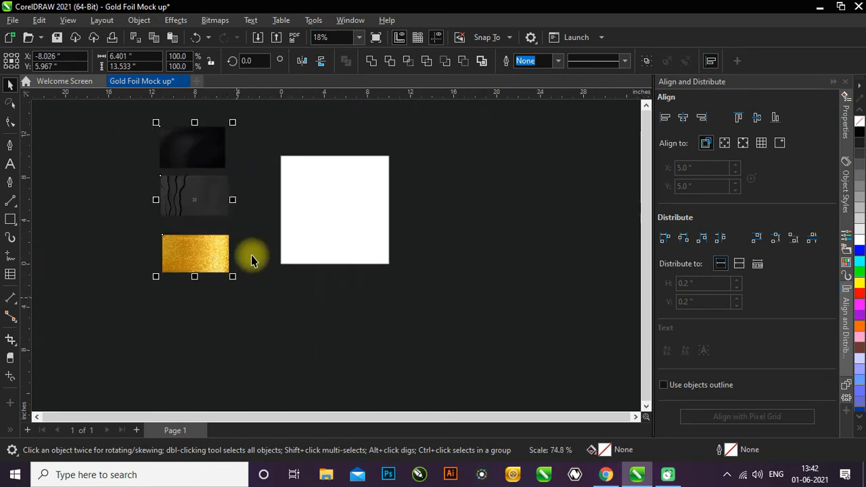
pyautogui.scroll(1, 286, 180)
pyautogui.click(237, 191)
pyautogui.scroll(-2, 247, 189)
pyautogui.scroll(3, 301, 182)
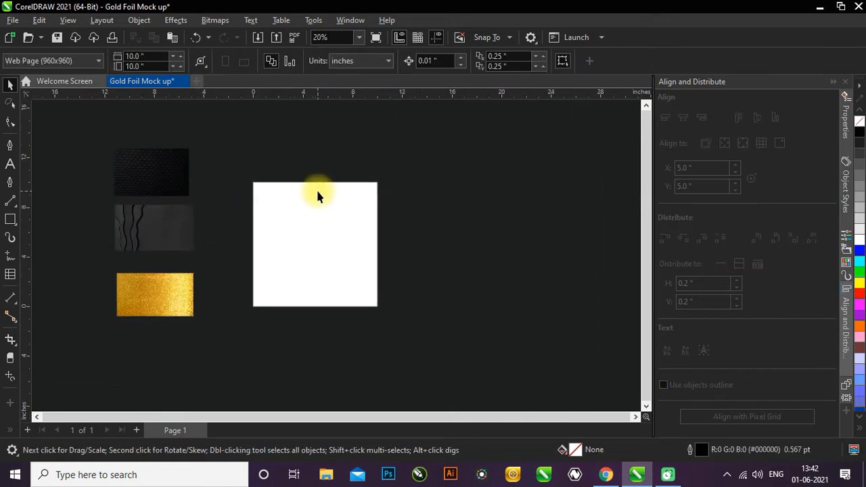
# - Crop the torn-paper image with the Shape tool to cut off the wavy torn layers, keeping a plain area about 3.88 inches wide
pyautogui.scroll(1, 91, 229)
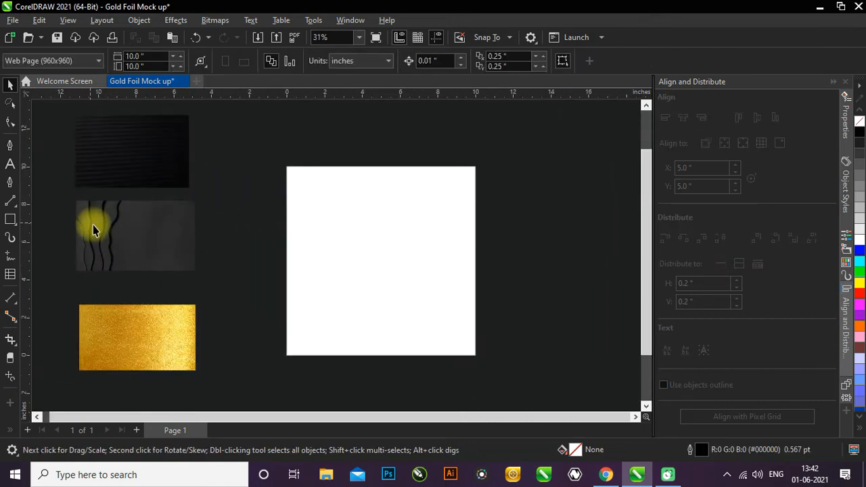
pyautogui.click(108, 232)
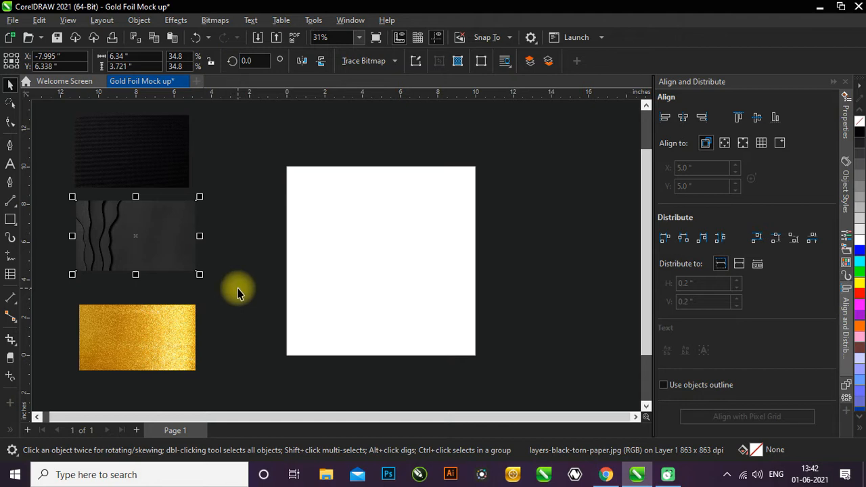
pyautogui.scroll(-1, 237, 293)
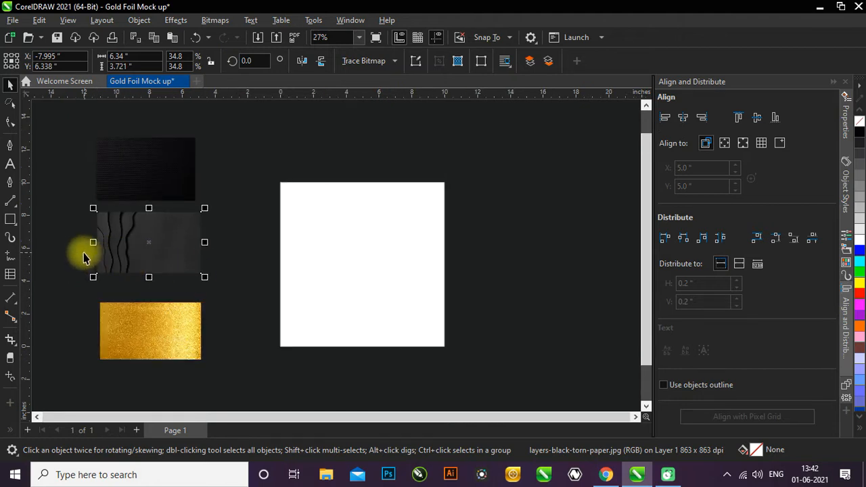
pyautogui.scroll(3, 86, 252)
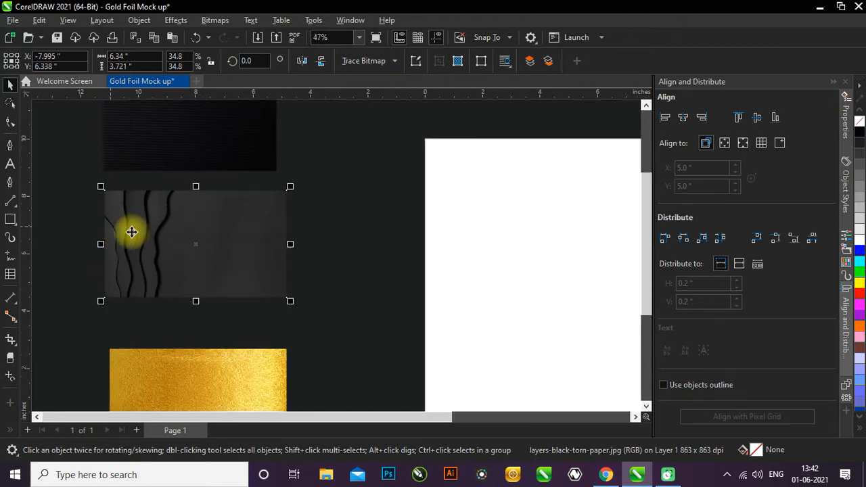
pyautogui.scroll(1, 92, 226)
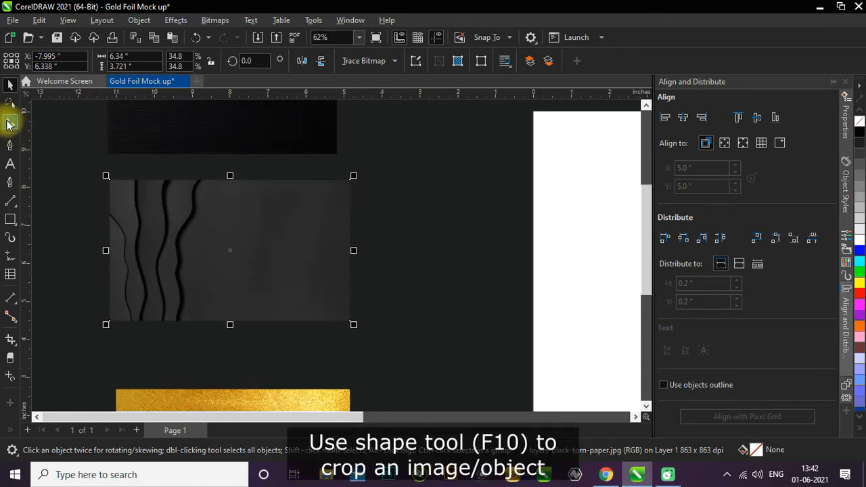
pyautogui.click(8, 124)
pyautogui.moveTo(77, 168); pyautogui.dragTo(131, 348)
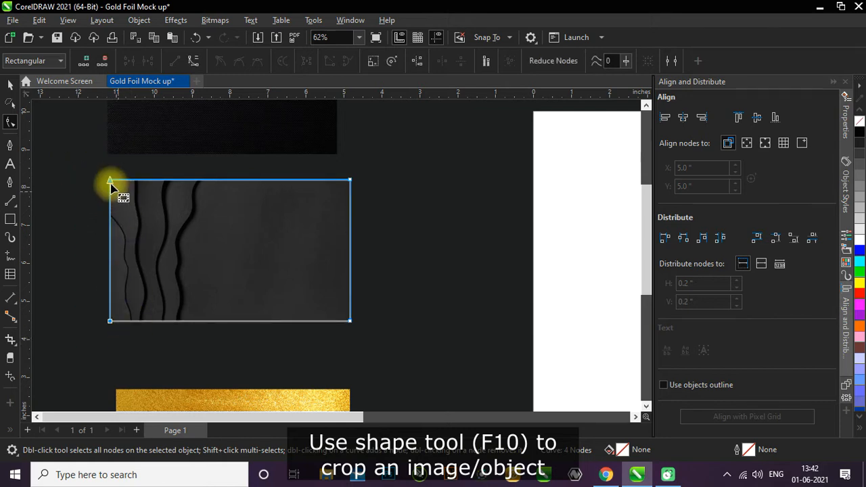
pyautogui.moveTo(109, 181); pyautogui.dragTo(203, 183)
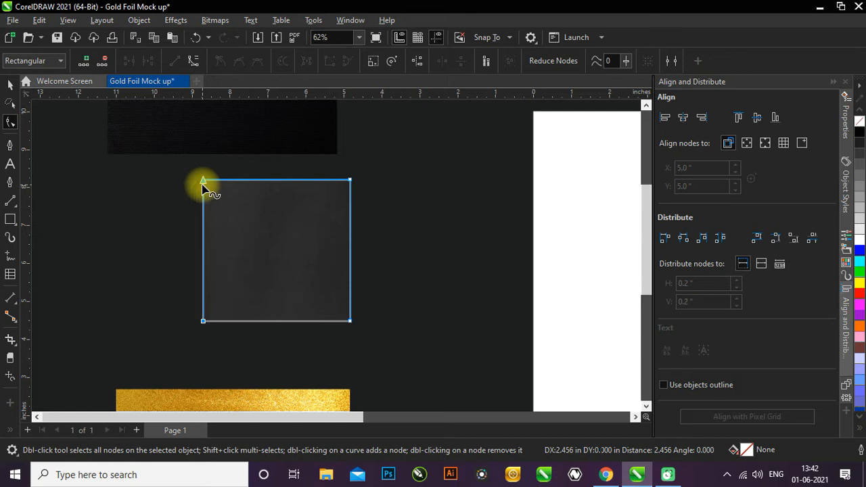
pyautogui.click(7, 88)
pyautogui.scroll(-2, 126, 239)
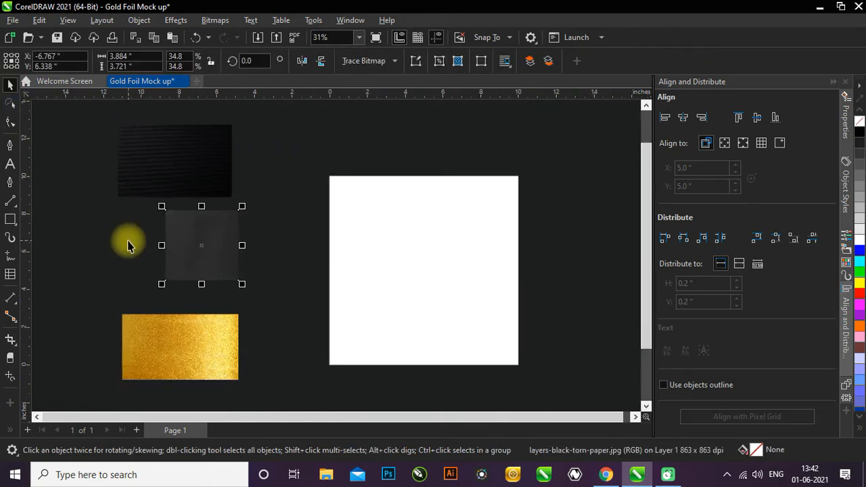
pyautogui.click(126, 240)
# - Add a page-sized 10 by 10 inch rectangle with a light grey (#CCCCCC) fill and no outline
pyautogui.scroll(-2, 151, 271)
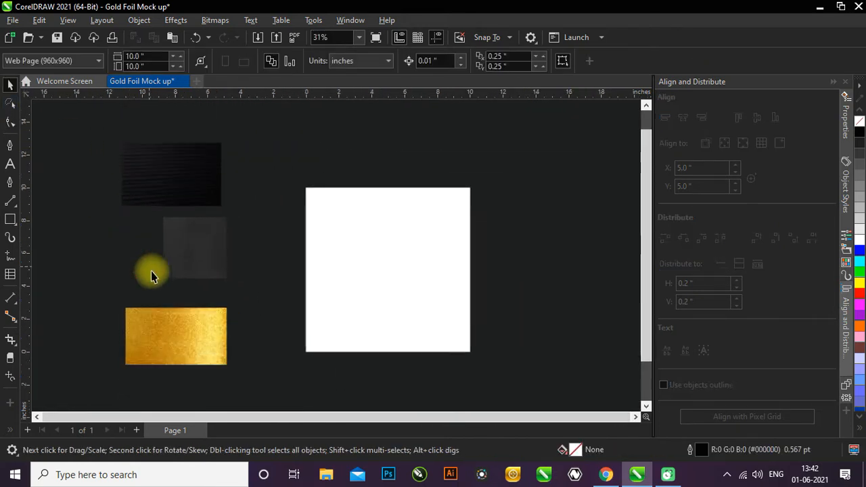
pyautogui.doubleClick(9, 220)
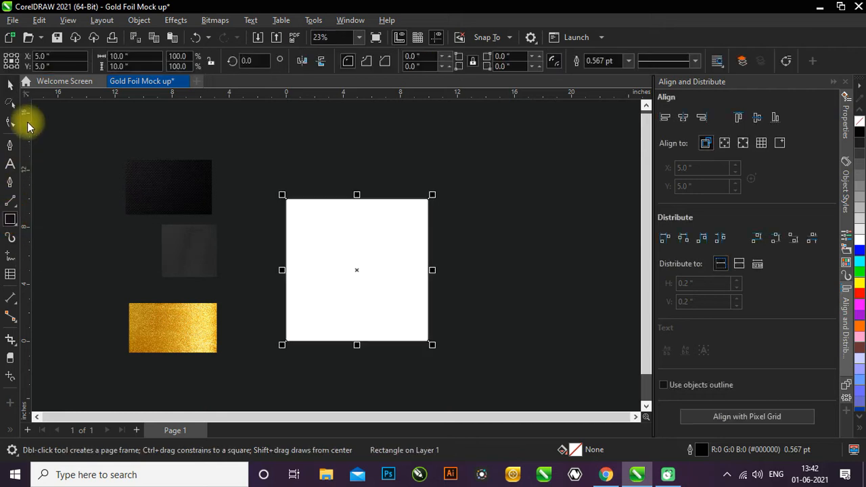
pyautogui.click(11, 85)
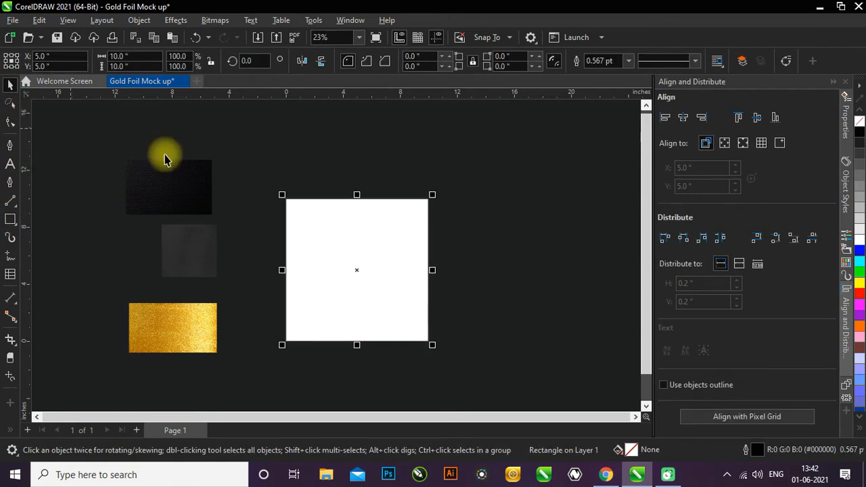
pyautogui.click(861, 223)
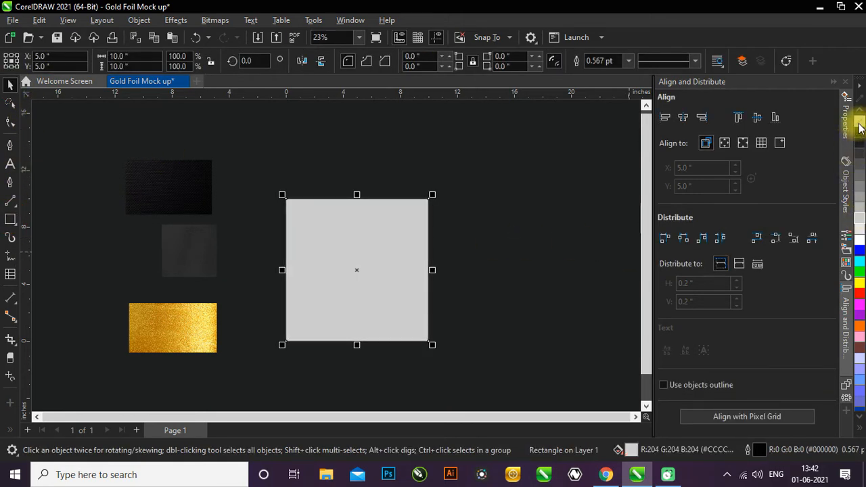
pyautogui.click(447, 150)
# - Move the cropped dark paper image to the empty side of the page and enlarge it proportionally to about 9.94 by 9.53 inches
pyautogui.scroll(-1, 64, 223)
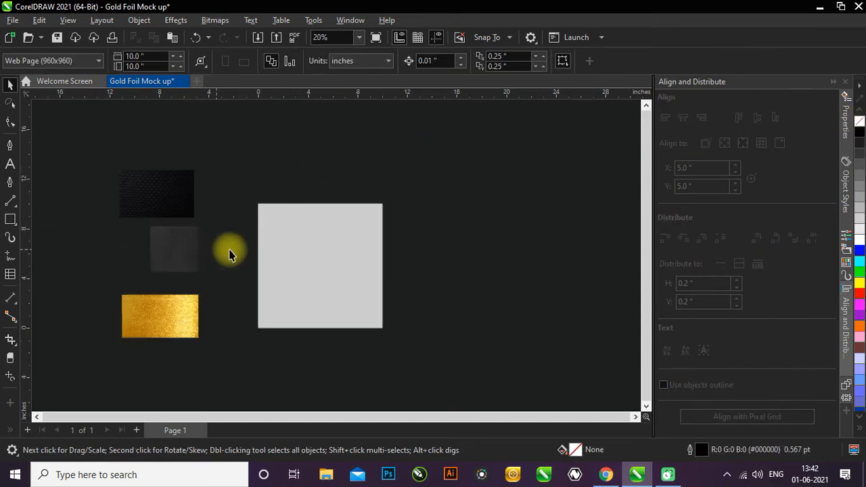
pyautogui.scroll(1, 170, 257)
pyautogui.click(202, 236)
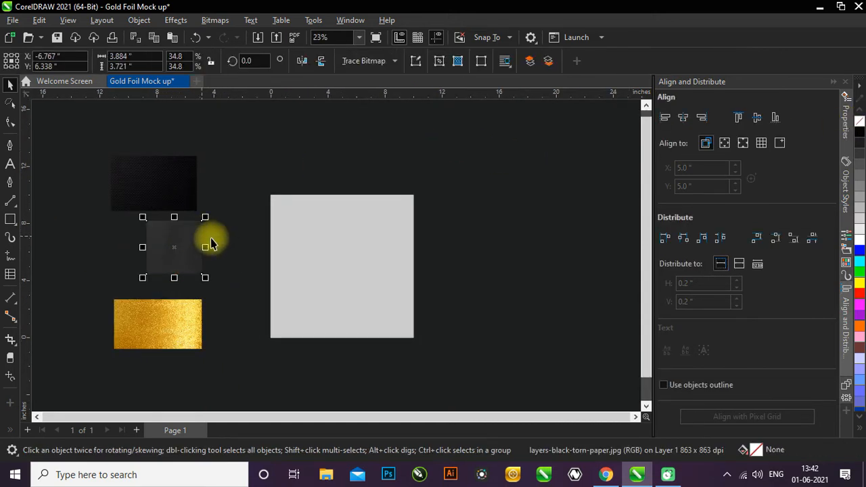
pyautogui.moveTo(205, 216); pyautogui.dragTo(258, 168)
pyautogui.moveTo(193, 232); pyautogui.dragTo(474, 234)
pyautogui.scroll(-2, 455, 244)
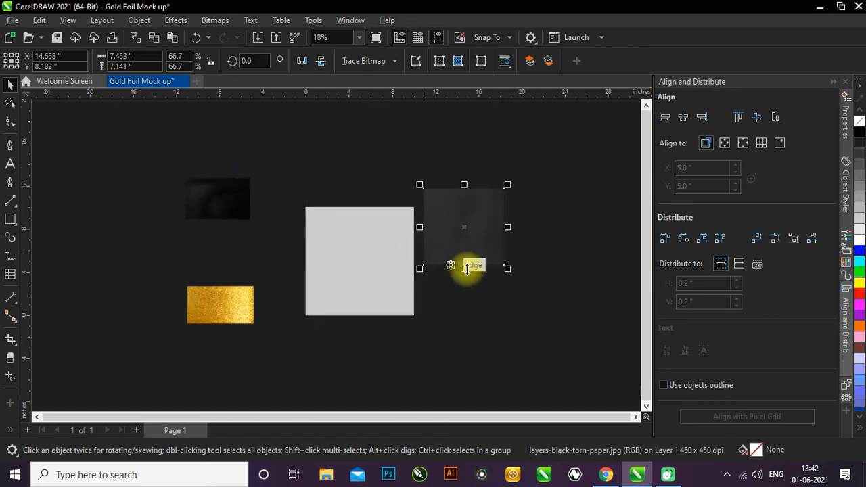
pyautogui.moveTo(511, 273); pyautogui.dragTo(539, 294)
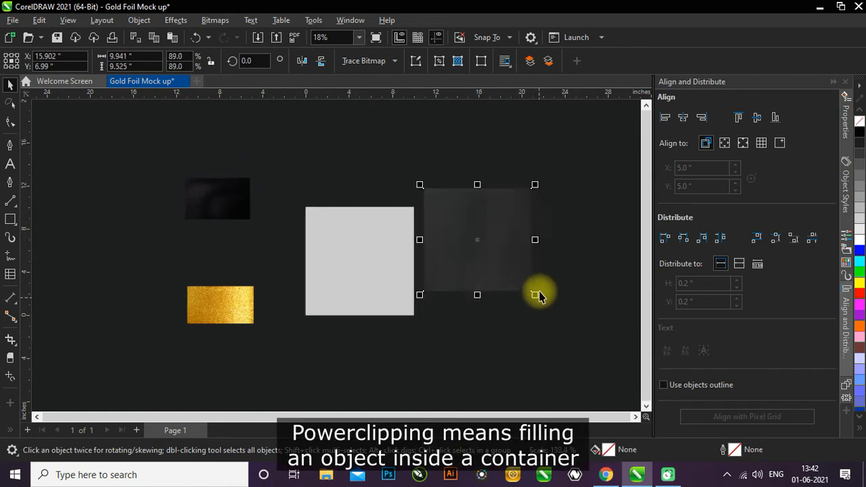
# - PowerClip the cropped dark paper image inside the light grey page-sized rectangle
pyautogui.scroll(1, 541, 259)
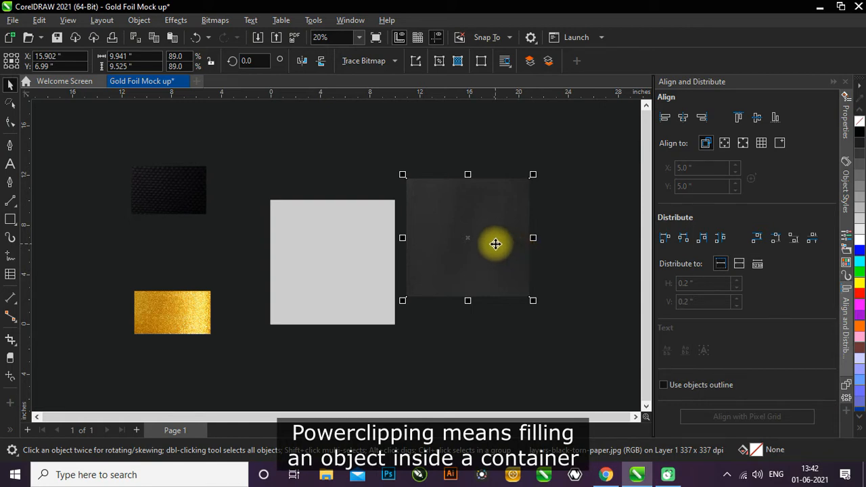
pyautogui.rightClick(495, 244)
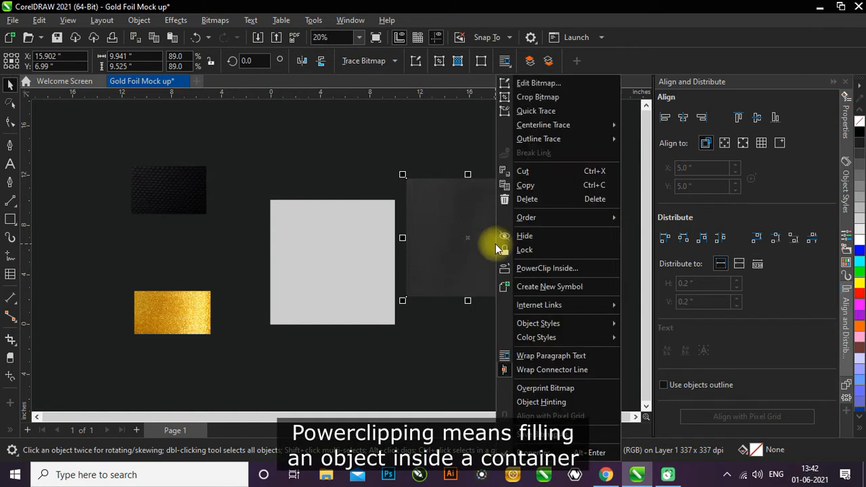
pyautogui.click(561, 268)
pyautogui.click(322, 253)
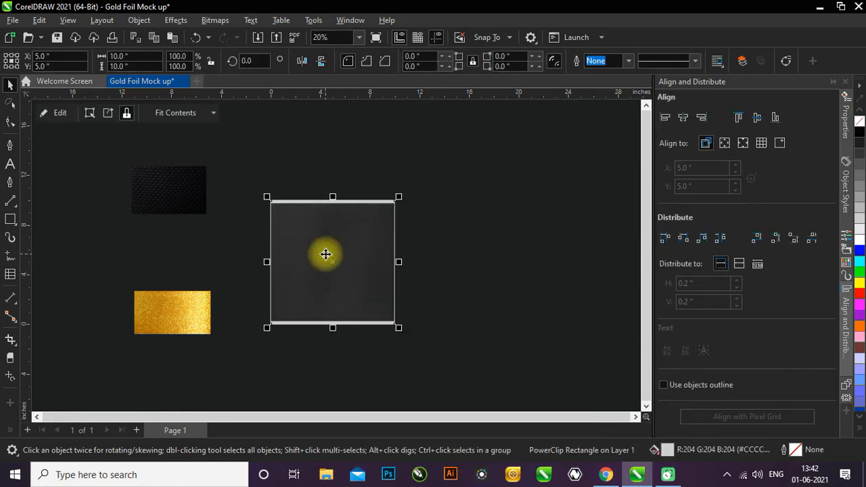
# - Enlarge the dark paper image inside the page-sized PowerClip to about 10.76 by 10.31 inches so it covers the whole frame
pyautogui.scroll(1, 349, 259)
pyautogui.click(488, 254)
pyautogui.scroll(1, 379, 279)
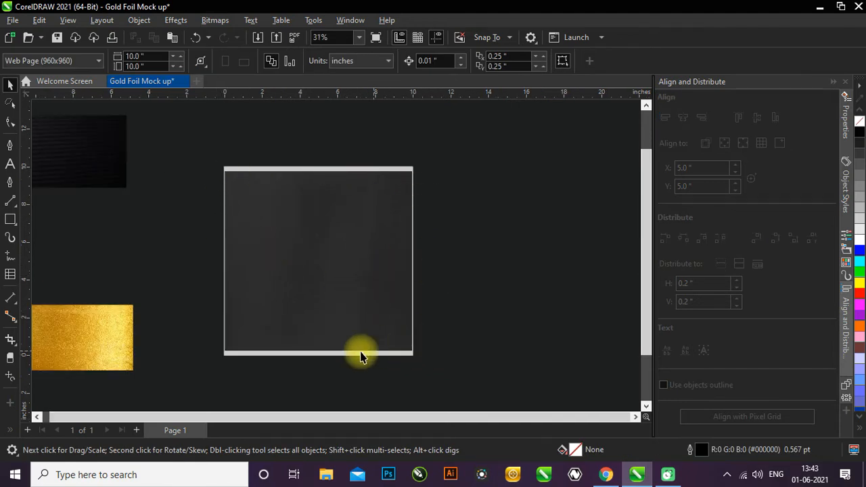
pyautogui.scroll(-2, 358, 290)
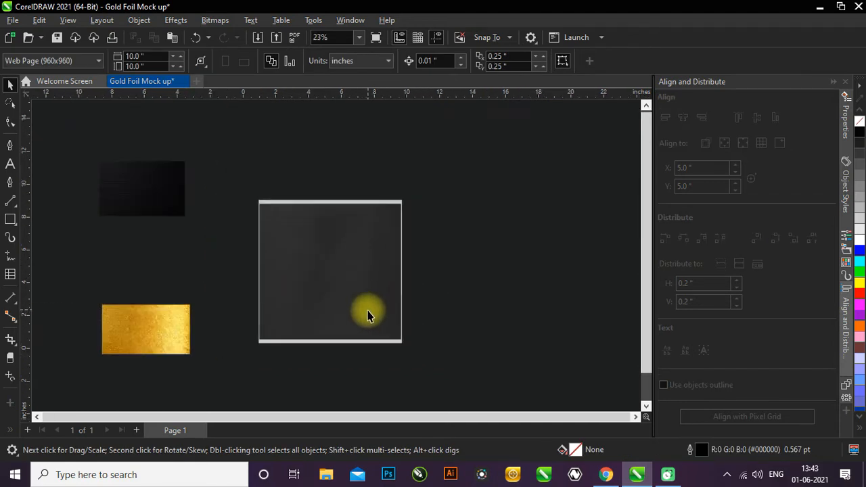
pyautogui.click(329, 268)
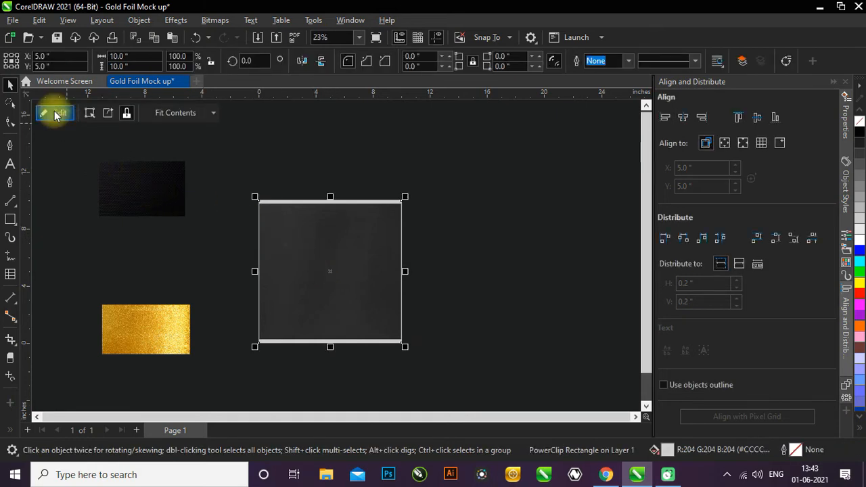
pyautogui.click(57, 113)
pyautogui.click(313, 240)
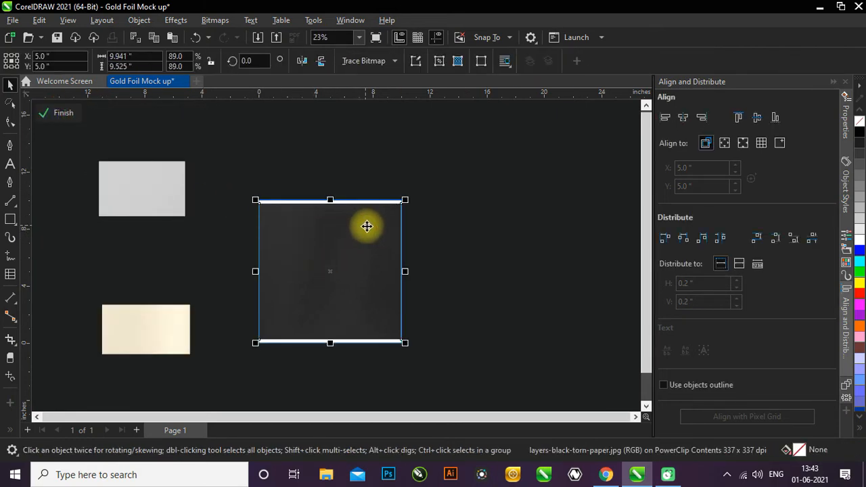
pyautogui.scroll(2, 366, 223)
pyautogui.moveTo(416, 195); pyautogui.dragTo(424, 183)
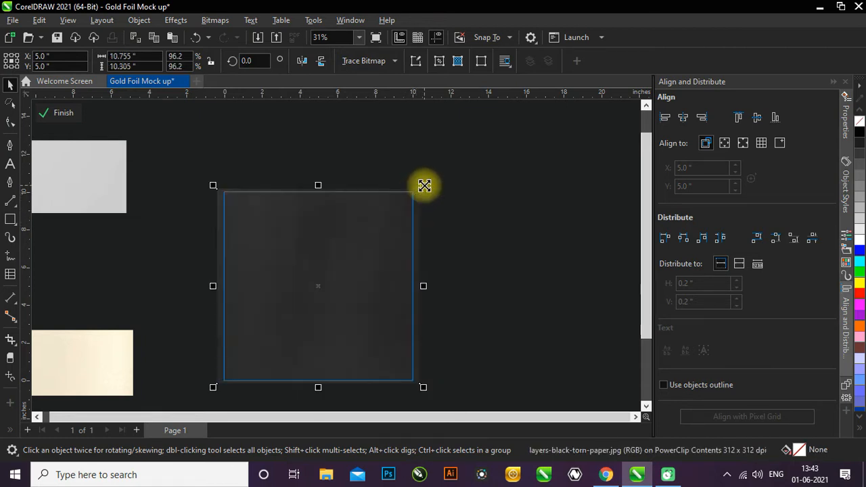
pyautogui.click(57, 114)
pyautogui.scroll(-1, 389, 298)
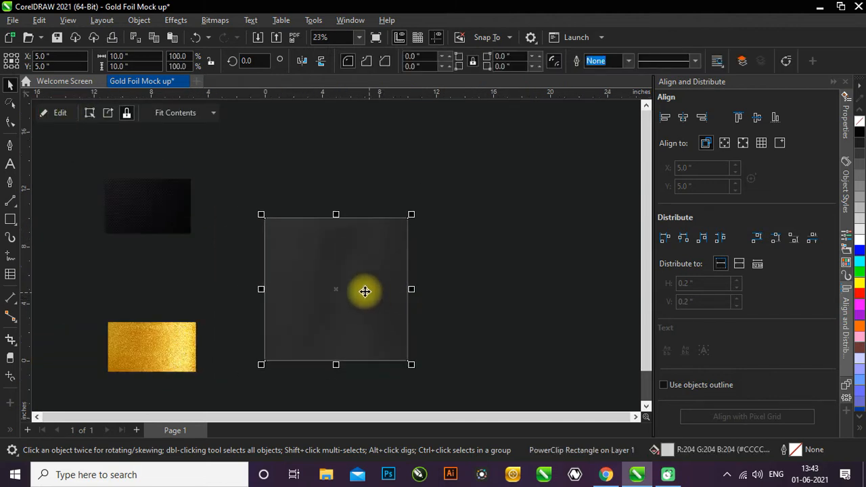
pyautogui.click(237, 290)
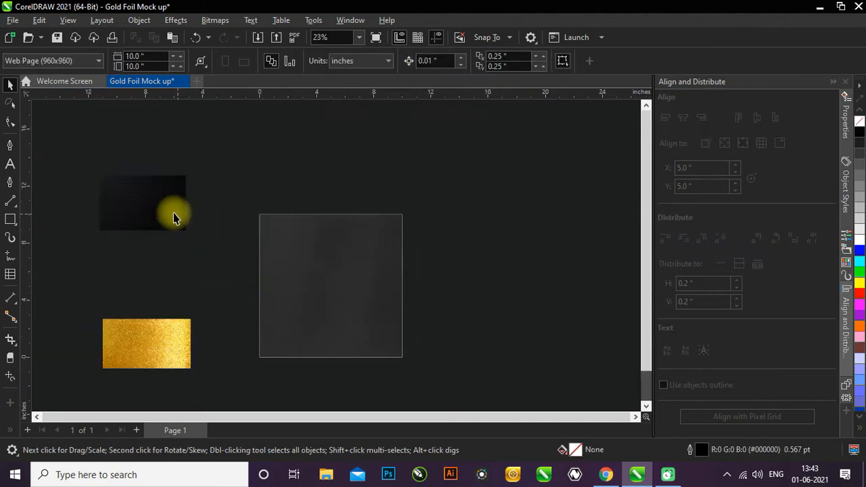
# - Move the black canvas texture image onto the page's upper area and rotate it about 29 degrees counterclockwise
pyautogui.click(143, 211)
pyautogui.moveTo(143, 211); pyautogui.dragTo(328, 265)
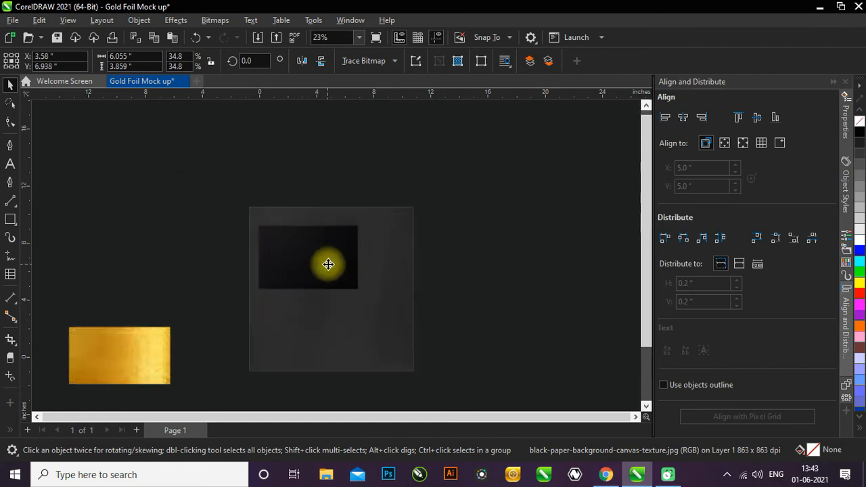
pyautogui.scroll(2, 358, 281)
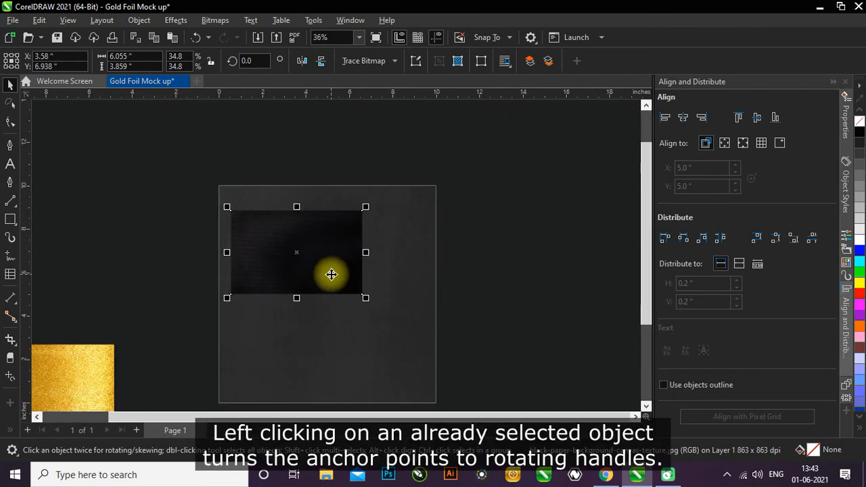
pyautogui.click(331, 274)
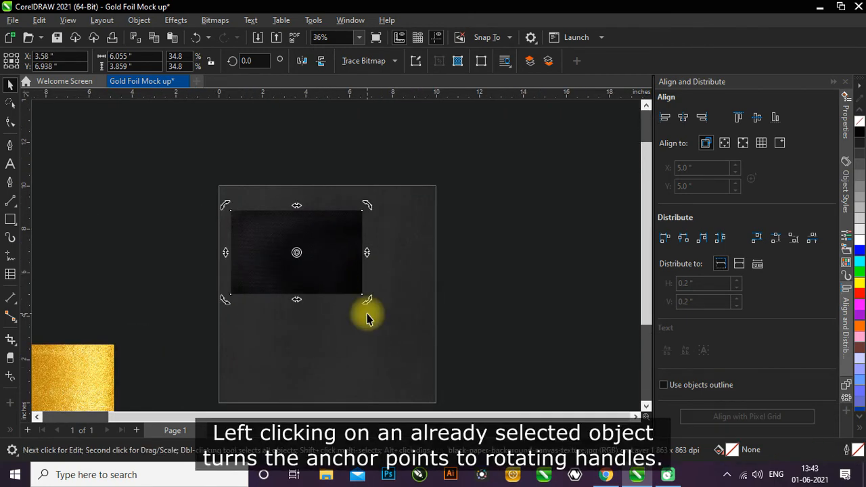
pyautogui.moveTo(368, 300); pyautogui.dragTo(387, 257)
pyautogui.scroll(-1, 219, 291)
pyautogui.click(178, 280)
# - Enlarge the rotated black texture proportionally to about 13.95 by 12.29 inches and place it over the page's upper right, overhanging the edges
pyautogui.click(295, 271)
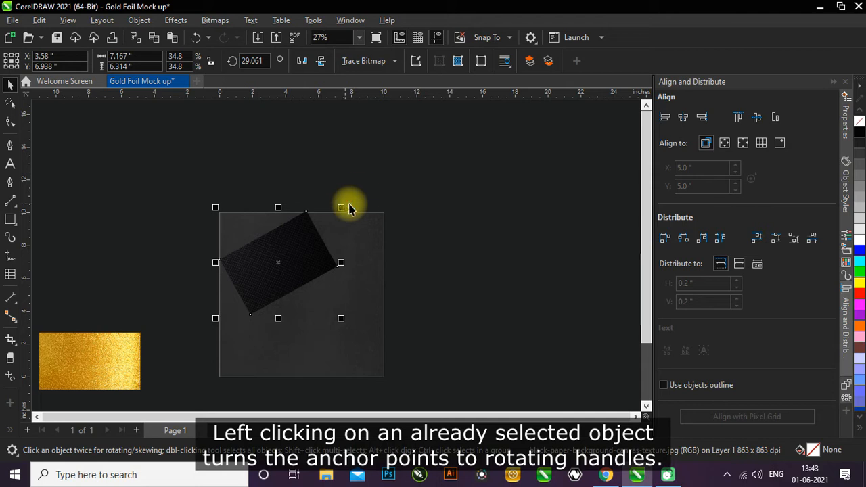
pyautogui.moveTo(343, 203); pyautogui.dragTo(410, 132)
pyautogui.moveTo(411, 322); pyautogui.dragTo(451, 354)
pyautogui.moveTo(370, 298); pyautogui.dragTo(332, 274)
pyautogui.scroll(1, 305, 321)
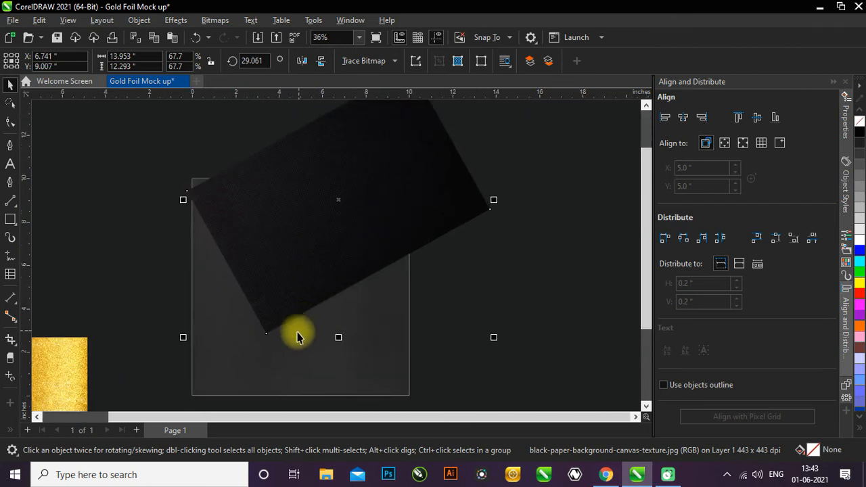
pyautogui.scroll(-1, 300, 332)
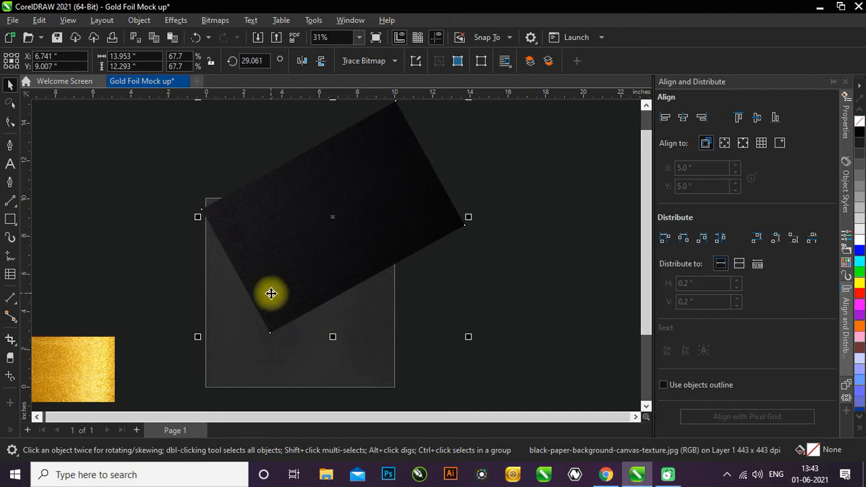
# - Add a drop shadow to the rotated black texture, cast toward the lower right with an offset of about 0.77 and -0.40 inches
pyautogui.click(9, 432)
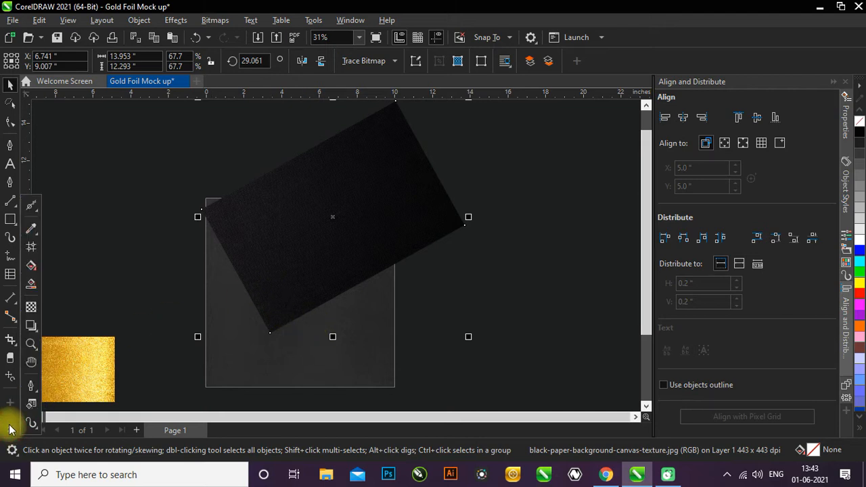
pyautogui.click(31, 325)
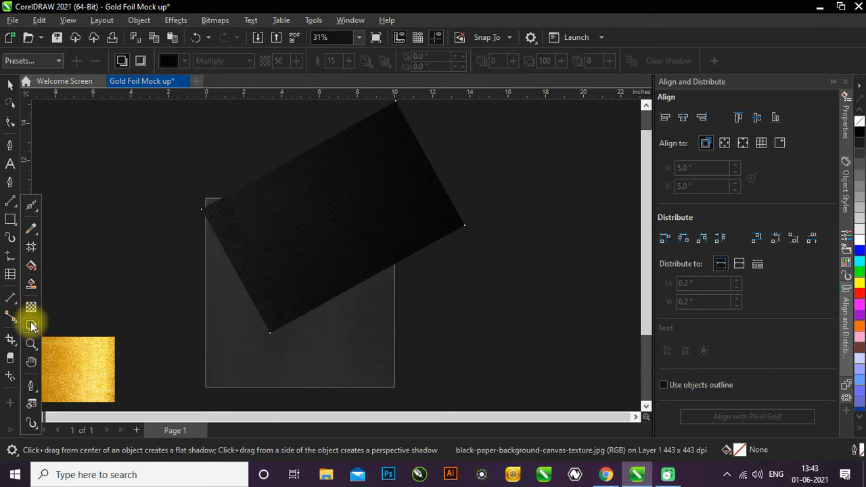
pyautogui.moveTo(329, 233); pyautogui.dragTo(445, 313)
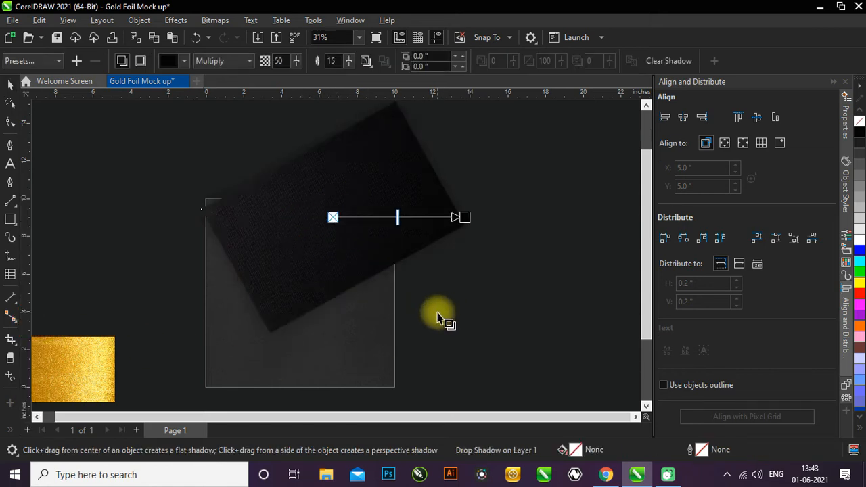
pyautogui.moveTo(464, 216); pyautogui.dragTo(479, 293)
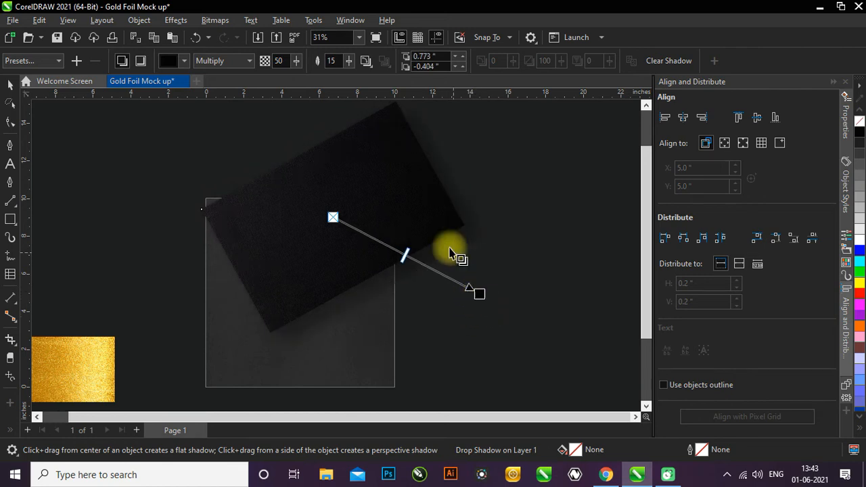
# - Reduce the drop shadow's feathering to 9 and shift its offset to about 0.84 and -0.43 inches
pyautogui.click(350, 78)
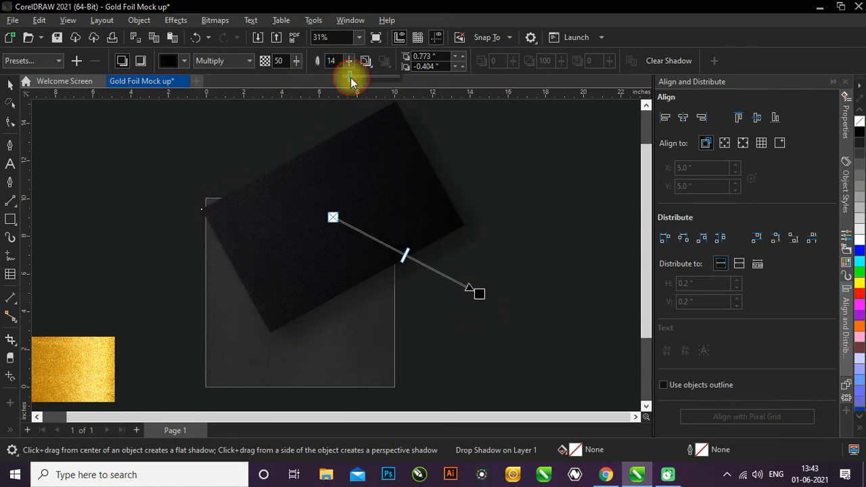
pyautogui.moveTo(348, 77); pyautogui.dragTo(347, 76)
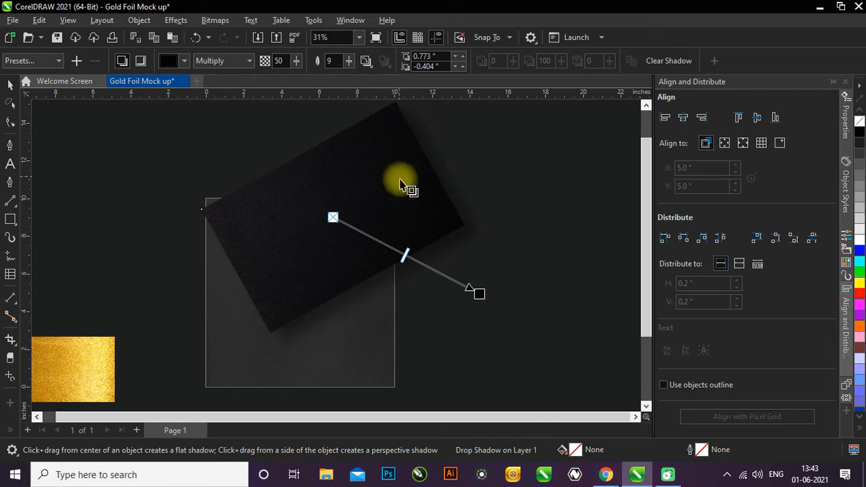
pyautogui.moveTo(479, 293); pyautogui.dragTo(480, 292)
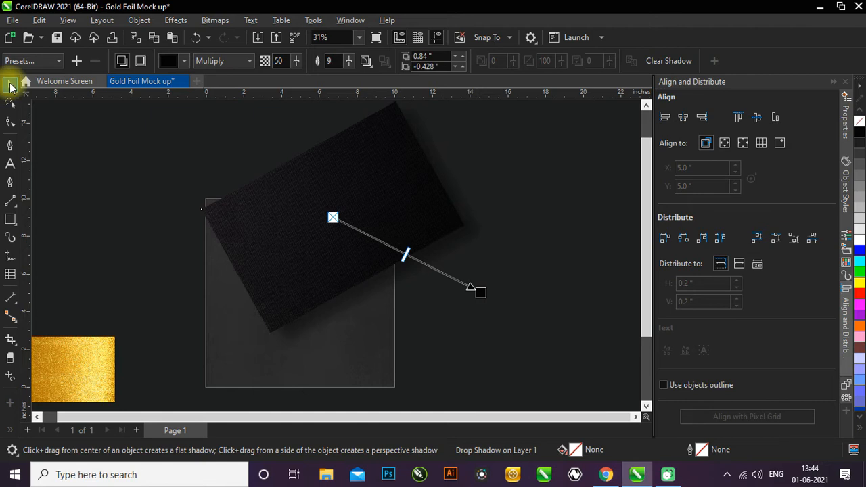
pyautogui.click(11, 84)
# - Nudge the shadowed black texture upward and enlarge it proportionally to about 14.72 by 12.97 inches
pyautogui.scroll(-2, 115, 203)
pyautogui.click(257, 263)
pyautogui.moveTo(256, 262); pyautogui.dragTo(260, 254)
pyautogui.scroll(-2, 291, 308)
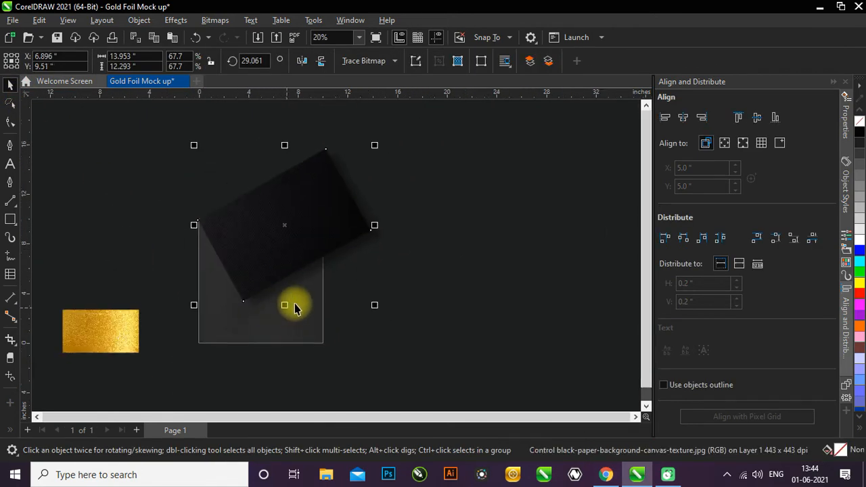
pyautogui.moveTo(374, 143); pyautogui.dragTo(385, 137)
pyautogui.scroll(3, 304, 302)
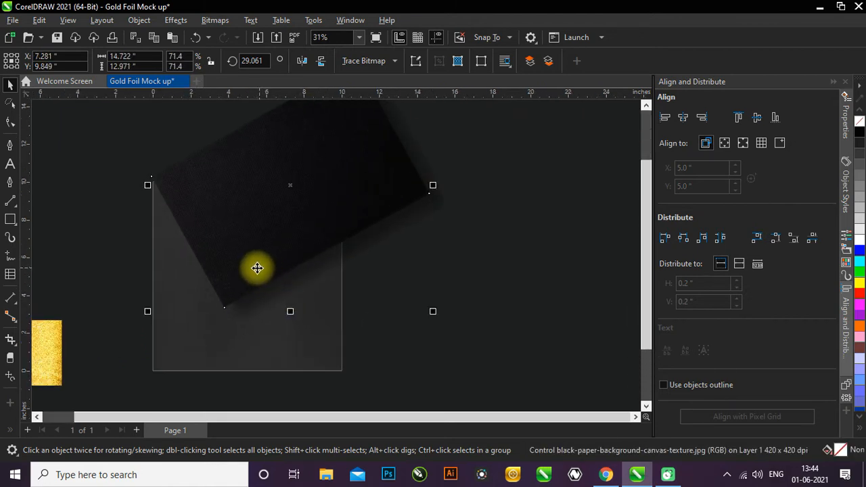
# - PowerClip the black texture together with its drop shadow inside the page-sized background rectangle
pyautogui.click(254, 303)
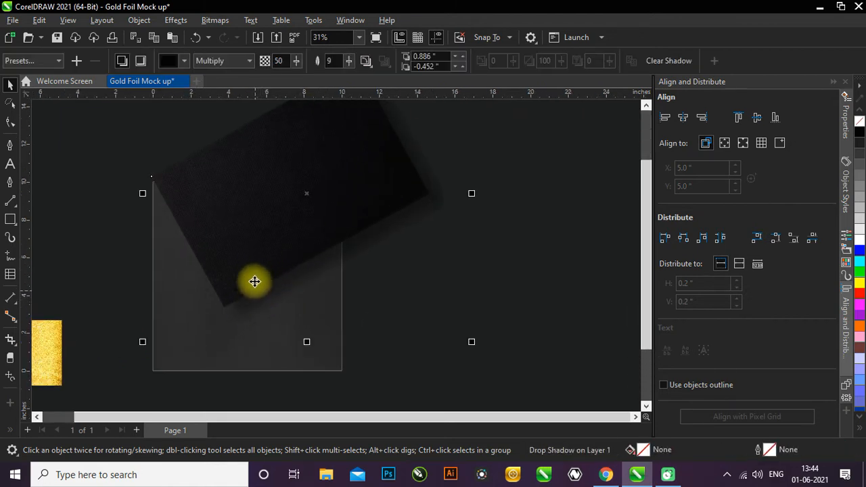
pyautogui.scroll(-2, 254, 292)
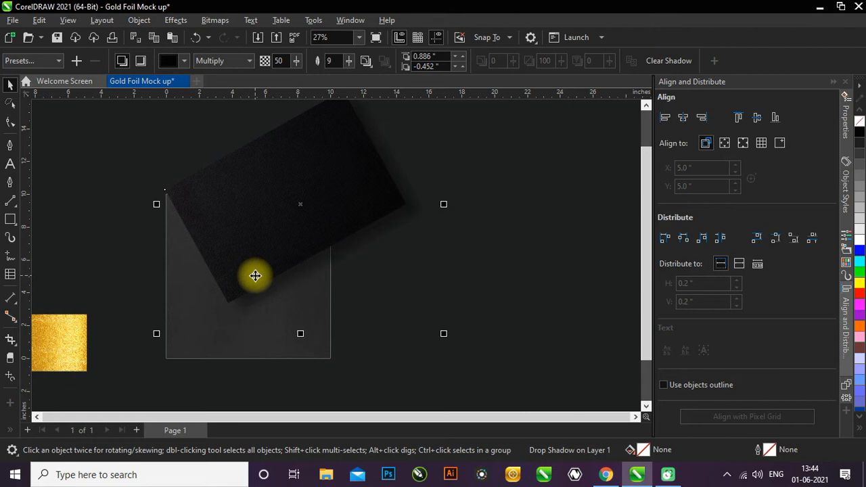
pyautogui.rightClick(260, 213)
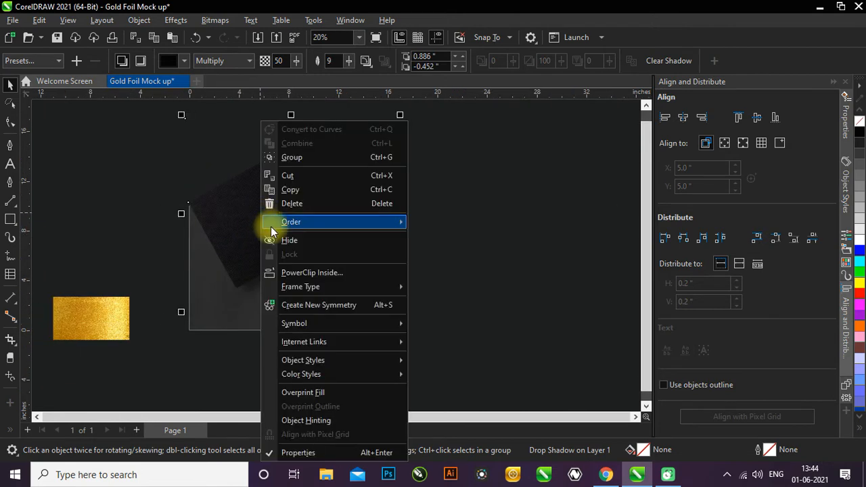
pyautogui.click(303, 273)
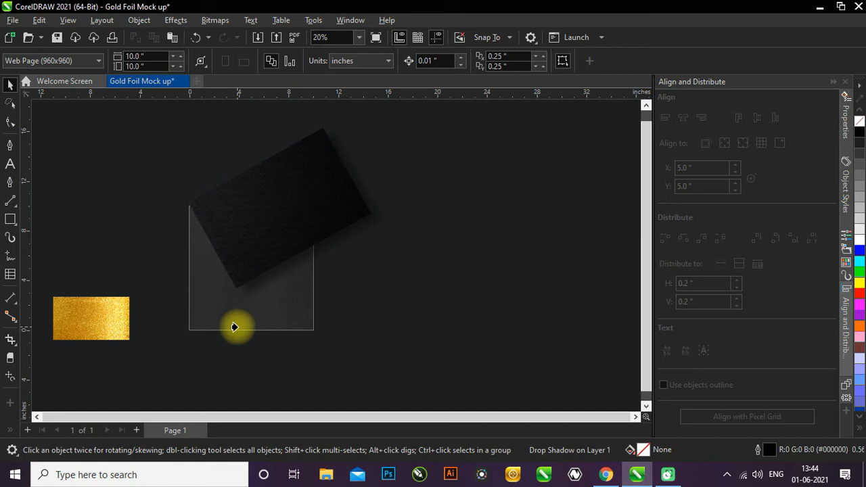
pyautogui.click(234, 328)
pyautogui.click(237, 359)
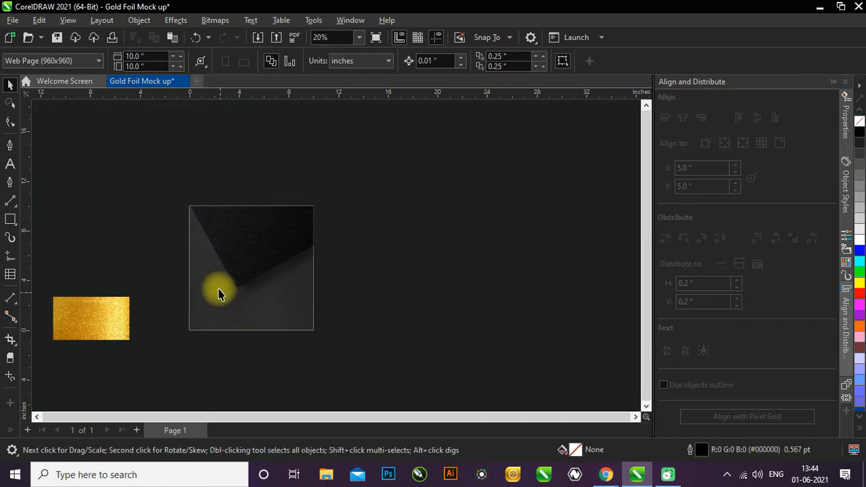
# - Edit the PowerClip contents, enlarging the rotated black texture to about 15.94 by 14.04 inches and shifting its corner lower on the page
pyautogui.scroll(1, 218, 292)
pyautogui.scroll(2, 217, 291)
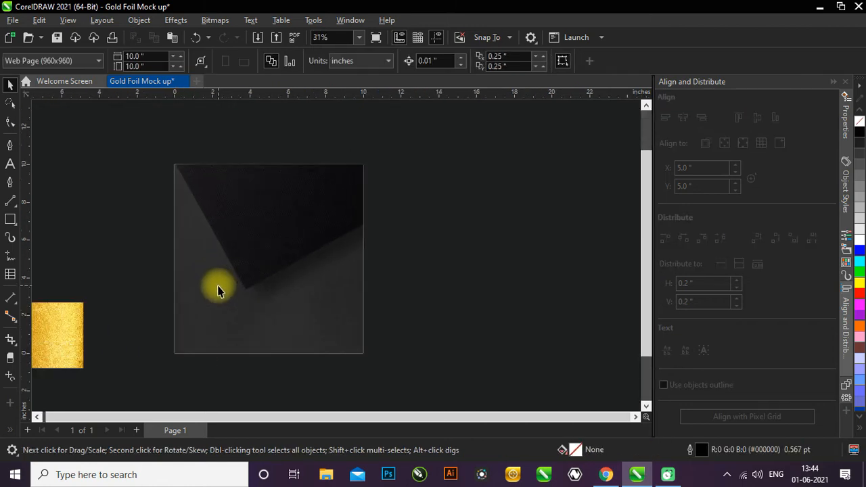
pyautogui.click(242, 235)
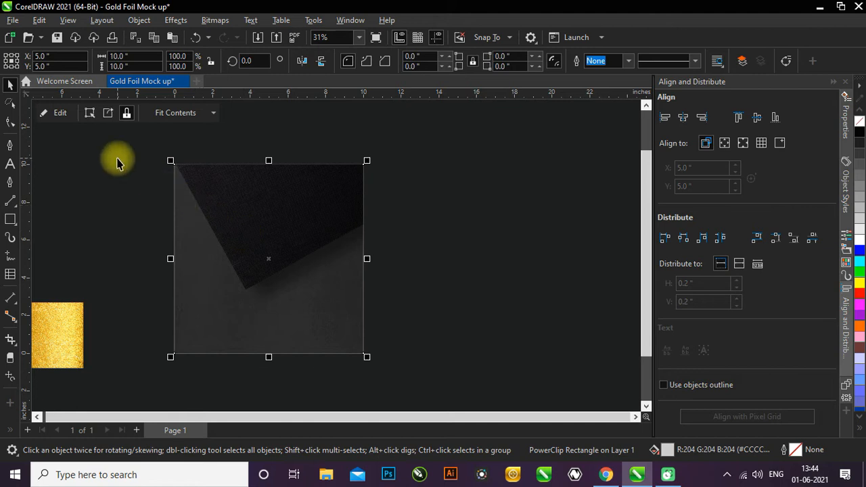
pyautogui.click(60, 113)
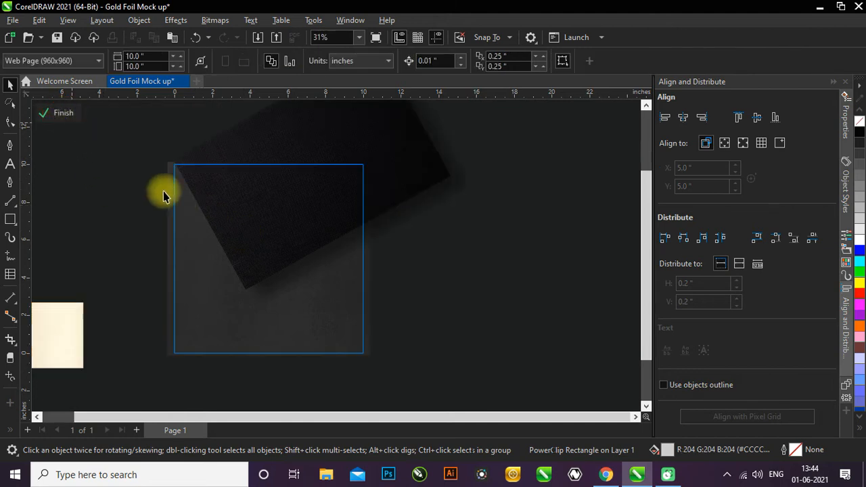
pyautogui.click(243, 223)
pyautogui.moveTo(263, 207); pyautogui.dragTo(253, 239)
pyautogui.scroll(-1, 255, 291)
pyautogui.moveTo(397, 314)
pyautogui.mouseDown()
pyautogui.moveTo(408, 322)
pyautogui.moveTo(395, 323)
pyautogui.mouseUp()
pyautogui.scroll(1, 245, 250)
pyautogui.moveTo(245, 250); pyautogui.dragTo(250, 251)
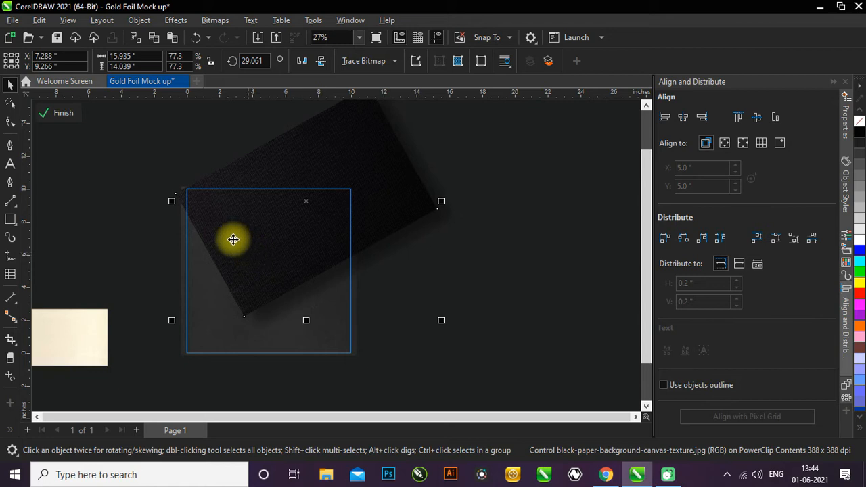
pyautogui.click(57, 116)
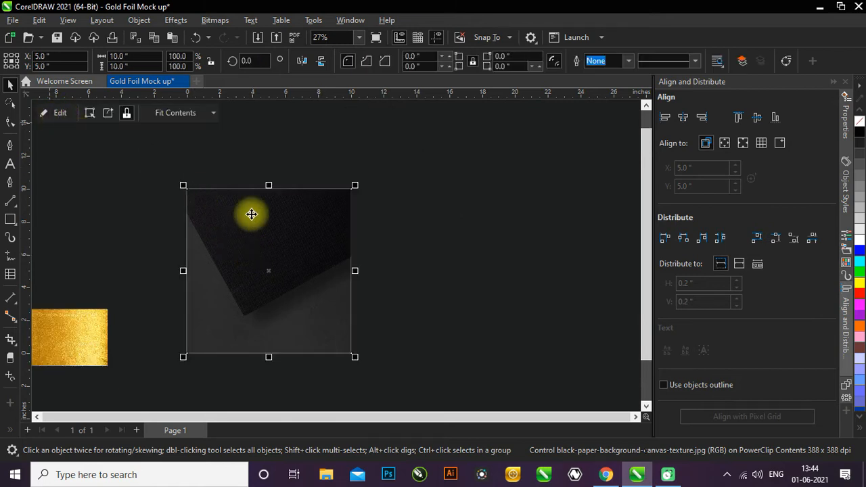
pyautogui.scroll(-2, 368, 306)
pyautogui.click(157, 271)
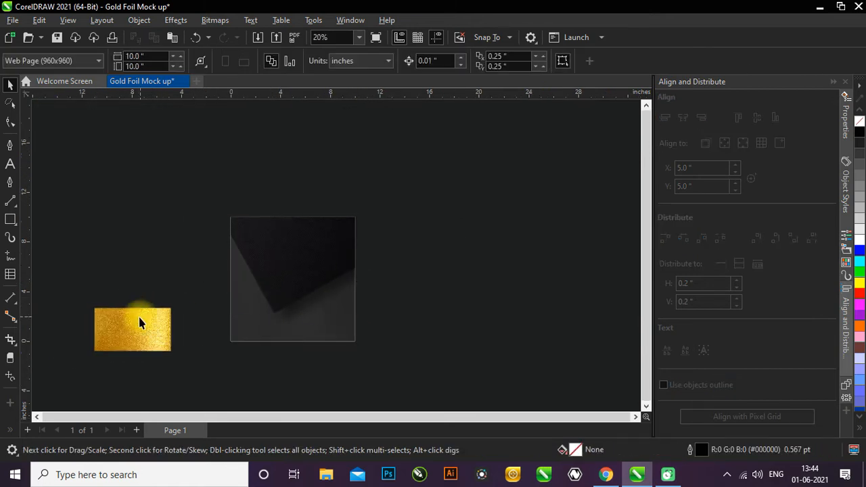
# - Open the recently used file NG1.cdr from F:\Golden Ratio\2021
pyautogui.scroll(1, 144, 316)
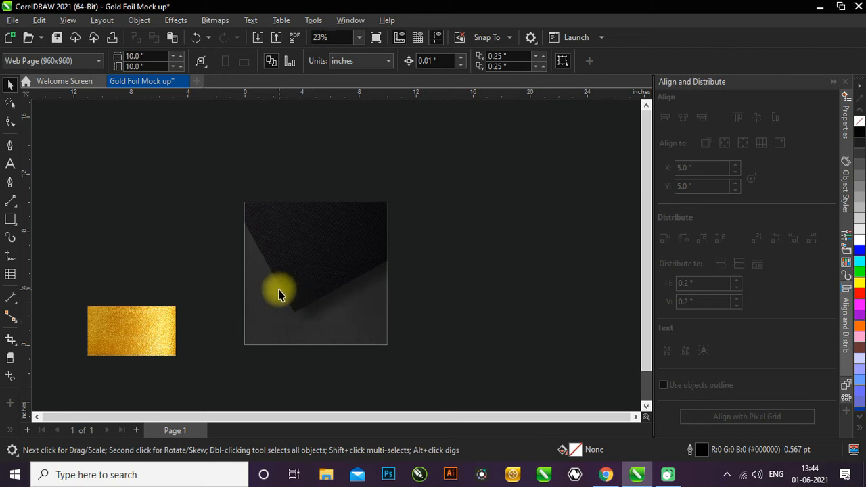
pyautogui.click(13, 22)
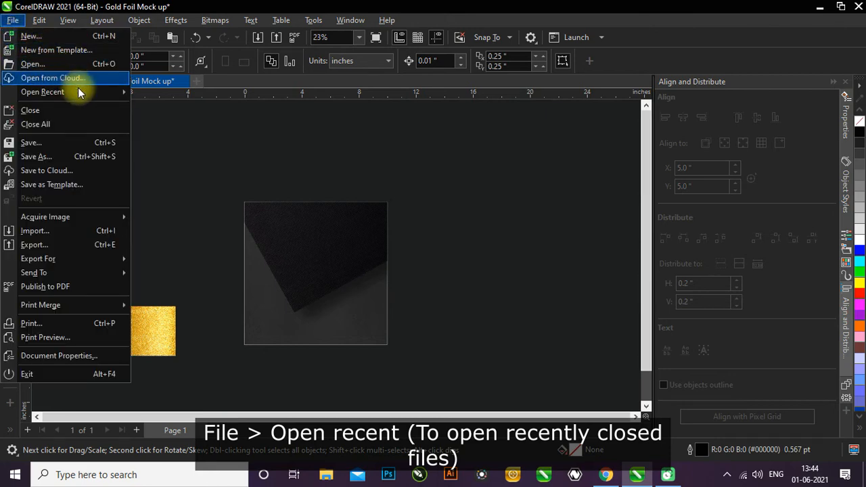
pyautogui.moveTo(82, 92)
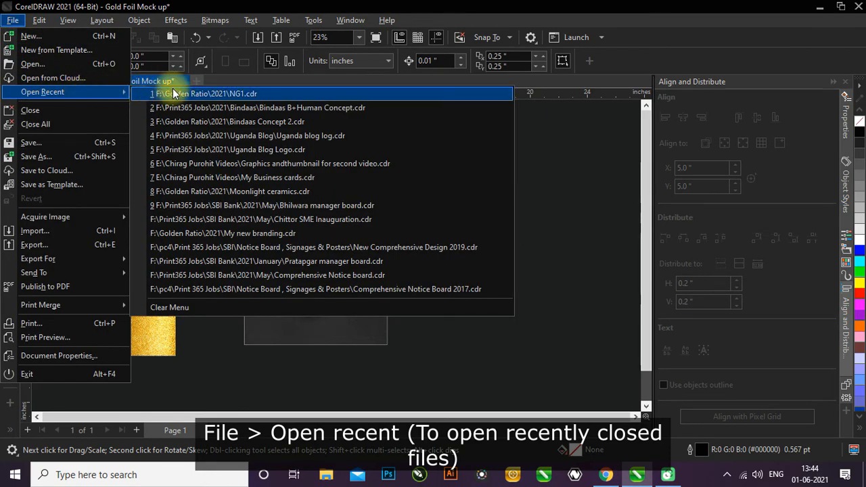
pyautogui.click(254, 94)
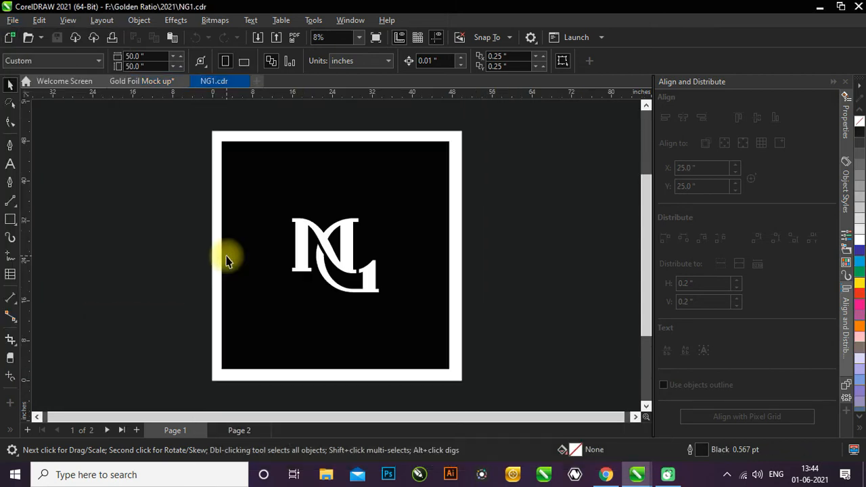
# - Copy the white NG1 logo and paste it into the Gold Foil Mock up document
pyautogui.scroll(-2, 288, 288)
pyautogui.click(304, 259)
pyautogui.hotkey('ctrl', 'c')
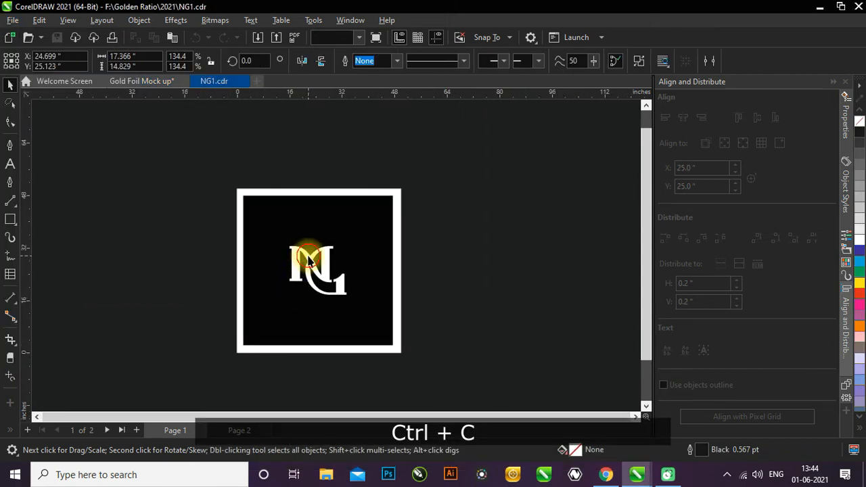
pyautogui.scroll(-1, 308, 259)
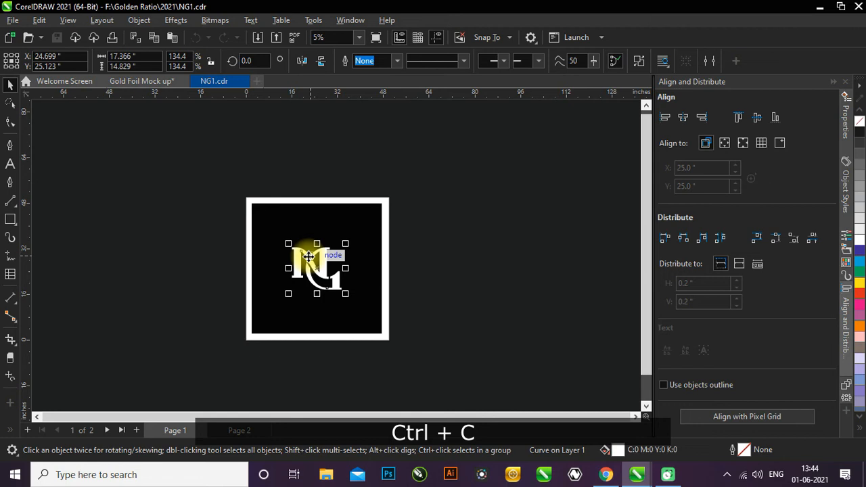
pyautogui.click(140, 83)
pyautogui.hotkey('ctrl', 'v')
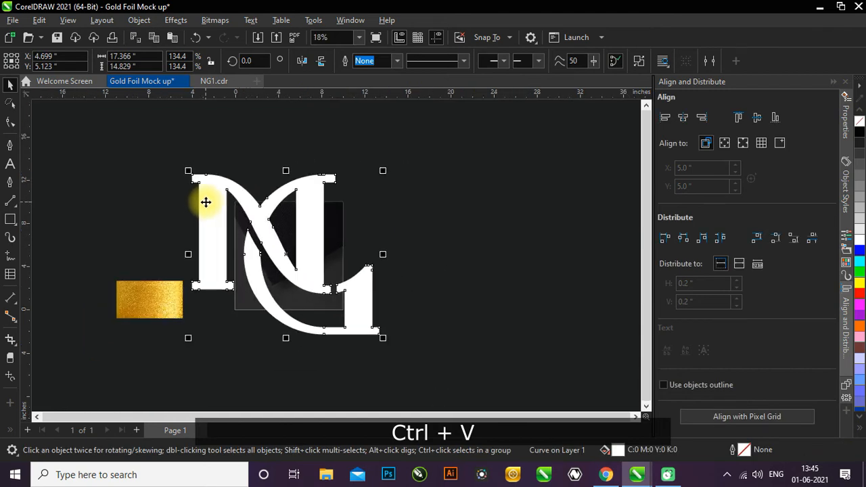
# - Shrink the pasted logo proportionally to about 3.14 by 2.68 inches and place it beside the page, above the gold texture
pyautogui.scroll(-1, 207, 204)
pyautogui.moveTo(180, 162); pyautogui.dragTo(268, 191)
pyautogui.scroll(2, 286, 286)
pyautogui.moveTo(330, 283); pyautogui.dragTo(323, 273)
pyautogui.scroll(-2, 322, 274)
pyautogui.moveTo(222, 247); pyautogui.dragTo(199, 251)
pyautogui.scroll(2, 156, 311)
pyautogui.scroll(1, 156, 313)
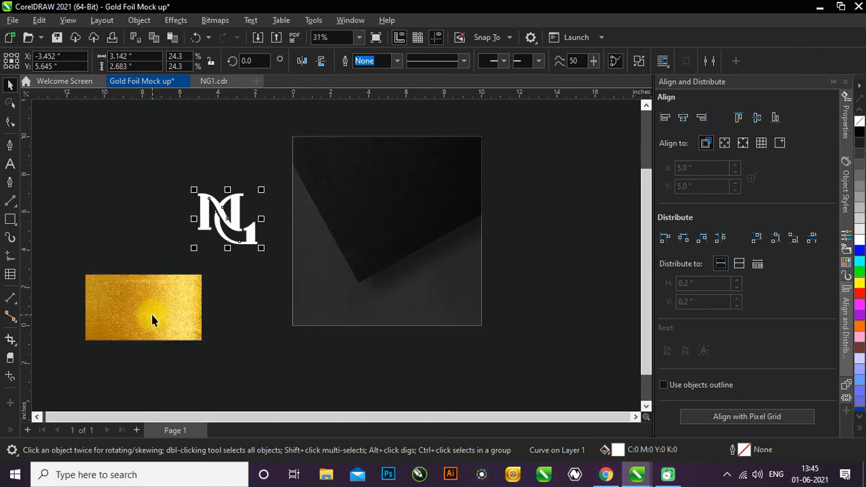
# - Mirror the gold texture horizontally
pyautogui.click(157, 325)
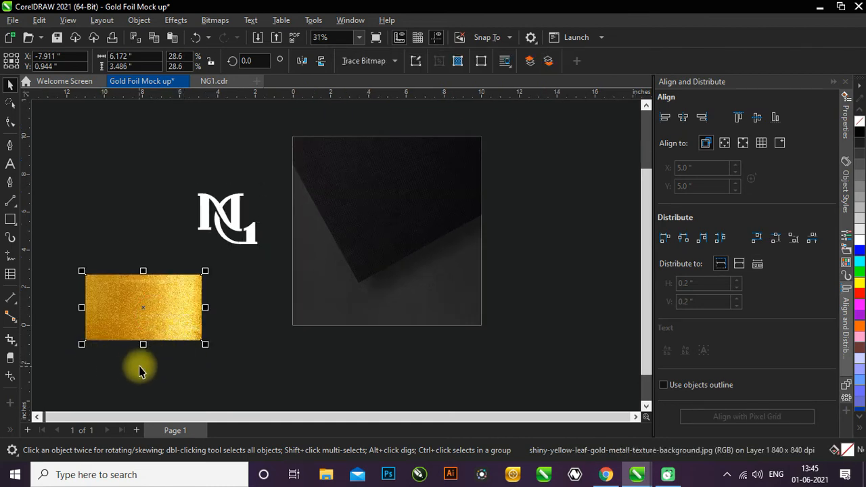
pyautogui.click(302, 61)
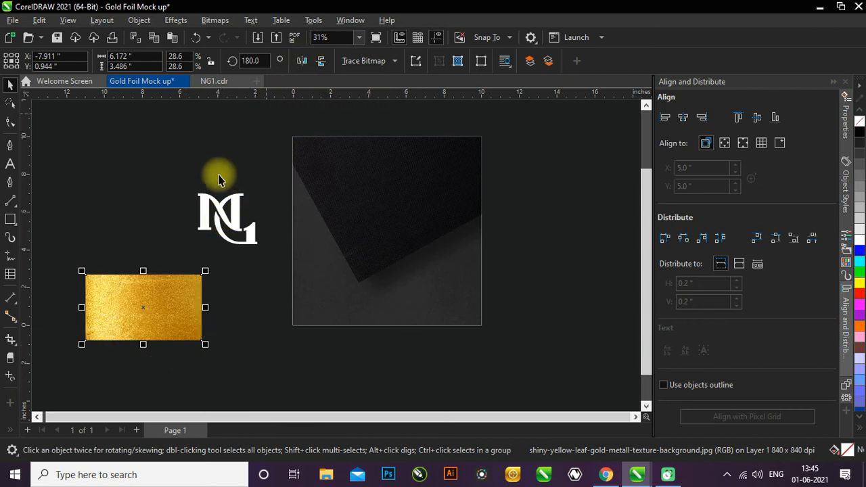
pyautogui.click(150, 232)
pyautogui.scroll(1, 138, 315)
# - PowerClip the gold texture inside the white NG1 logo
pyautogui.click(138, 312)
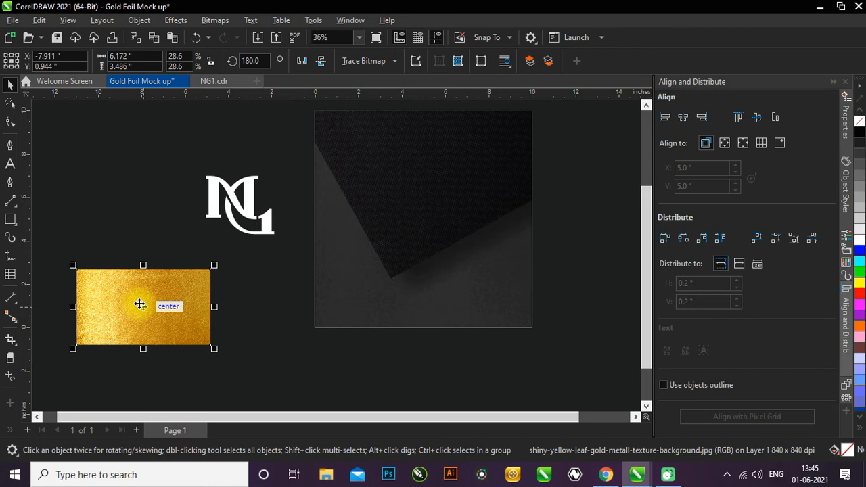
pyautogui.rightClick(139, 306)
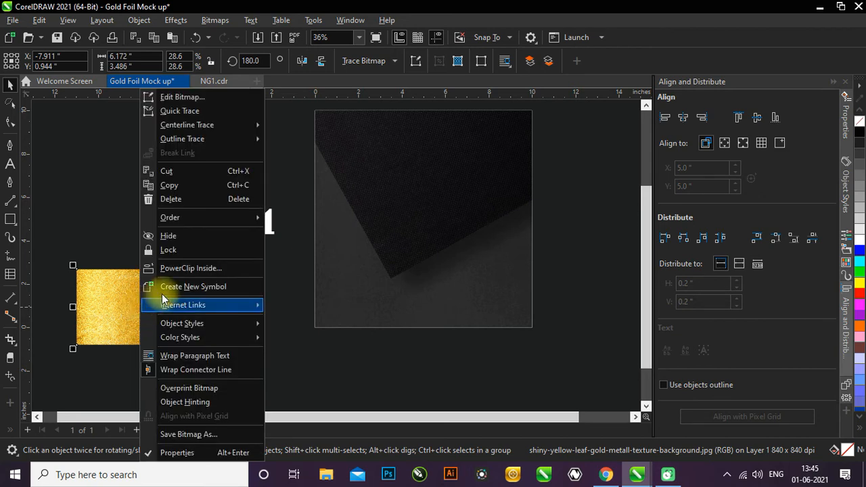
pyautogui.click(178, 269)
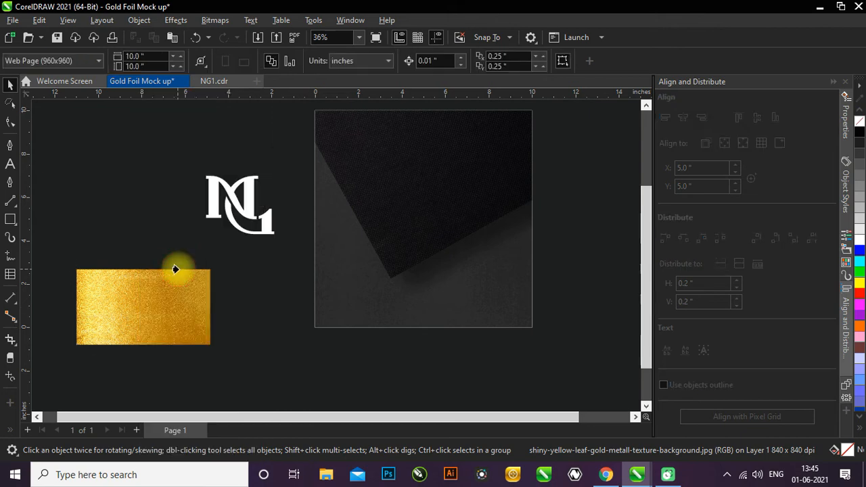
pyautogui.click(248, 194)
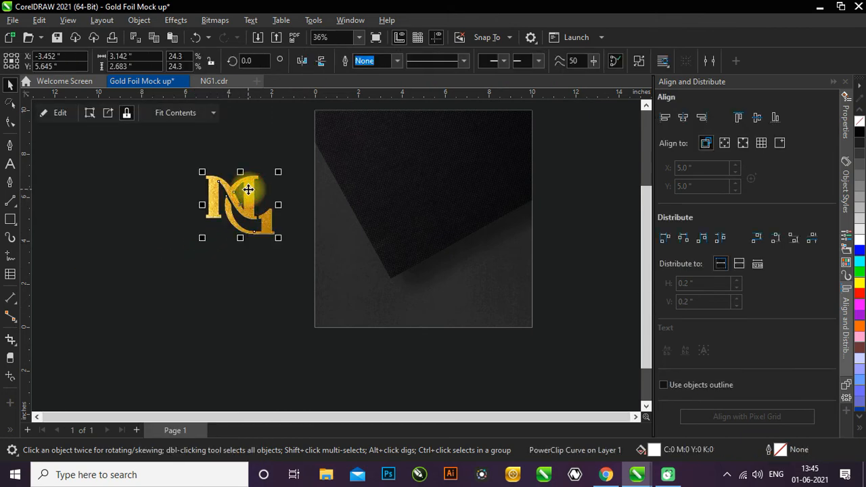
pyautogui.scroll(1, 248, 172)
pyautogui.scroll(-2, 166, 309)
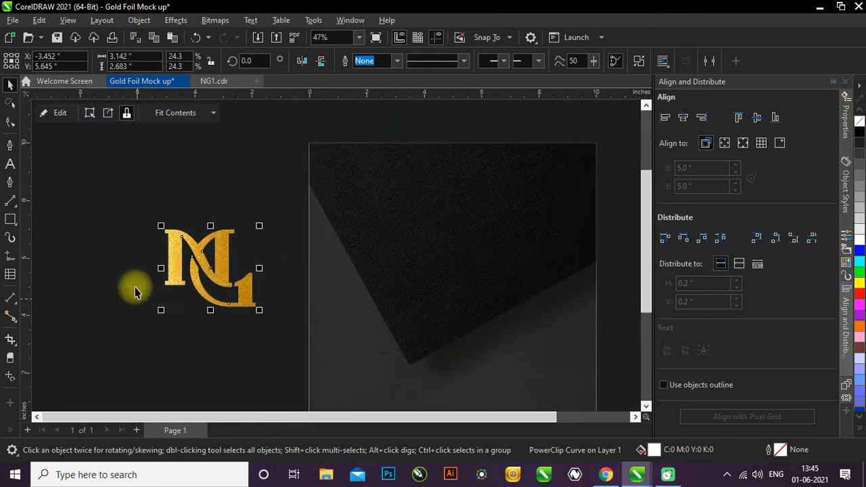
# - Edit the logo's PowerClip contents, shrinking the gold texture about its centre to about 5.22 by 2.95 inches, and finish editing
pyautogui.click(38, 114)
pyautogui.click(280, 251)
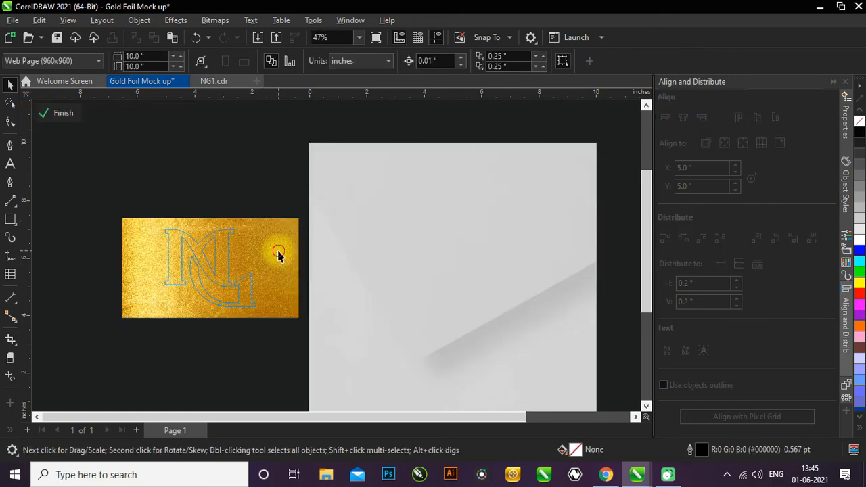
pyautogui.scroll(1, 285, 244)
pyautogui.moveTo(318, 199); pyautogui.dragTo(296, 212)
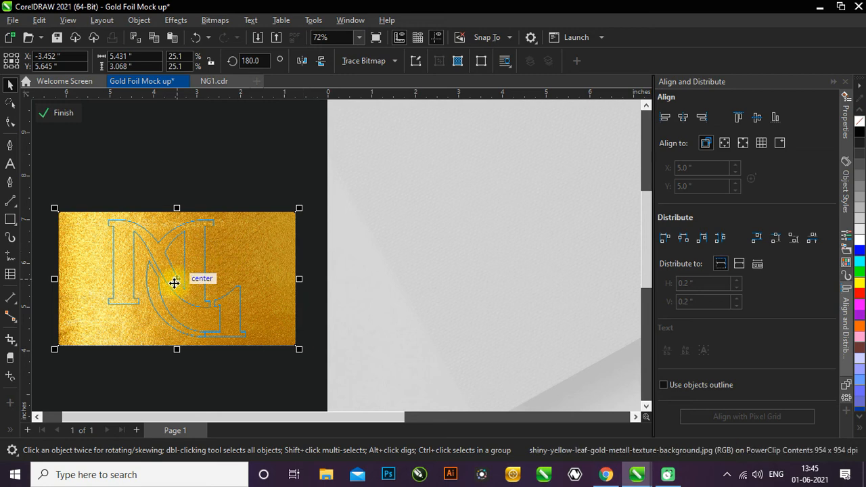
pyautogui.moveTo(174, 281); pyautogui.dragTo(176, 279)
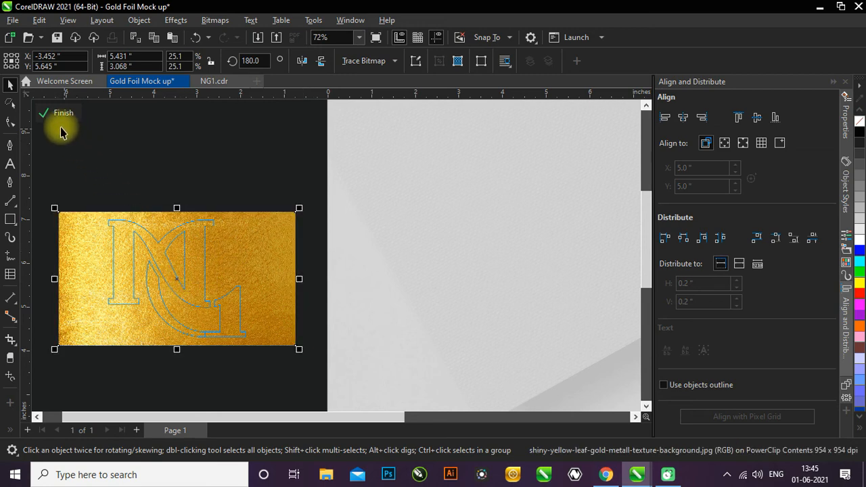
pyautogui.moveTo(300, 208); pyautogui.dragTo(295, 208)
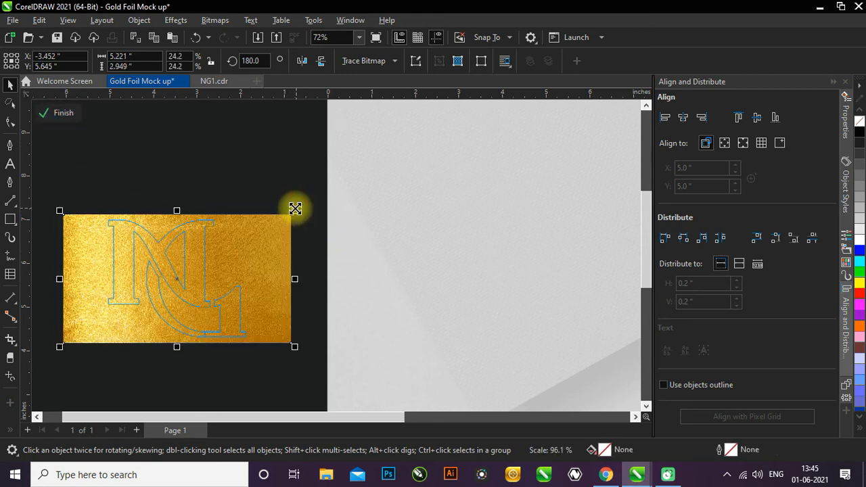
pyautogui.click(63, 113)
pyautogui.click(169, 367)
# - Move the gold logo onto the black paper, centred at about X 4.71 and Y 5.56 inches
pyautogui.scroll(-1, 160, 265)
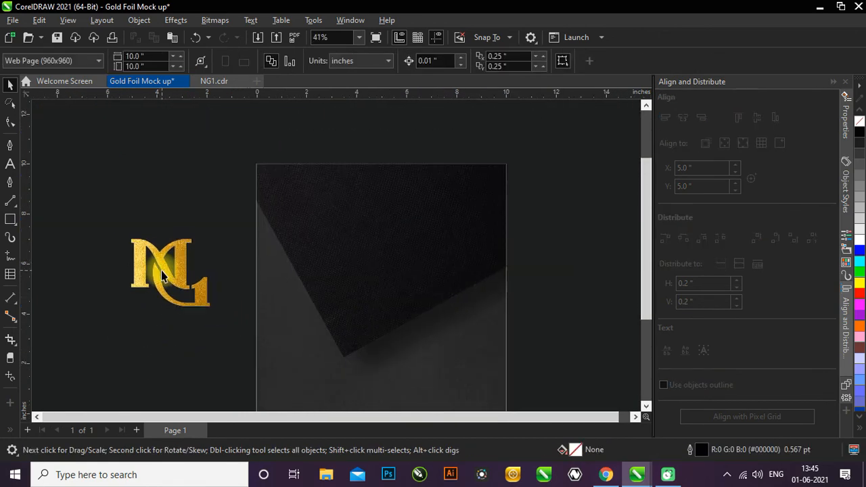
pyautogui.click(162, 268)
pyautogui.moveTo(162, 268); pyautogui.dragTo(356, 274)
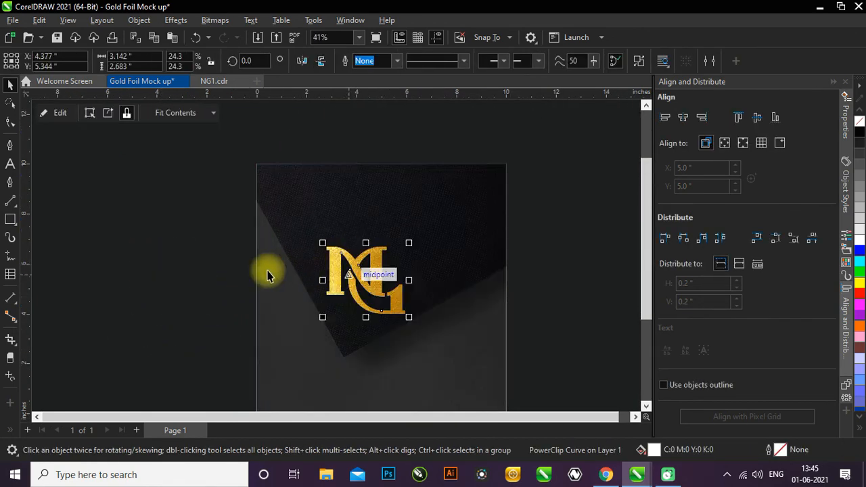
pyautogui.scroll(-2, 309, 262)
pyautogui.scroll(2, 331, 279)
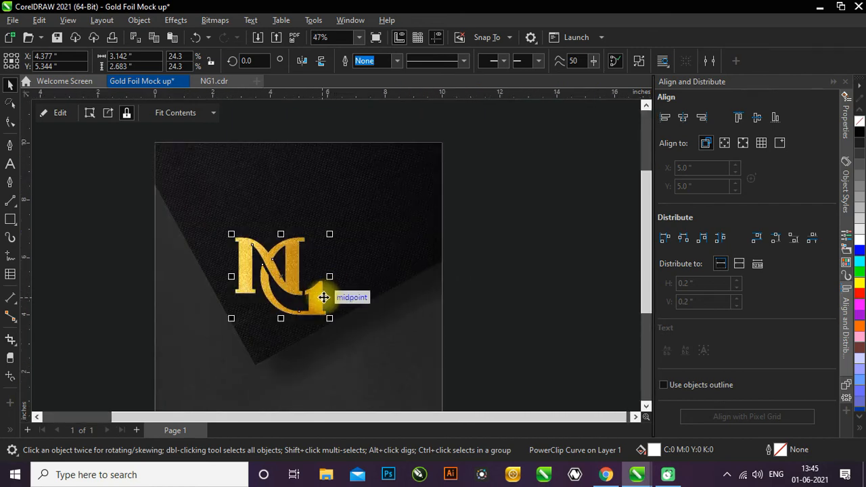
pyautogui.scroll(1, 316, 300)
pyautogui.moveTo(315, 299); pyautogui.dragTo(325, 291)
pyautogui.scroll(-1, 318, 283)
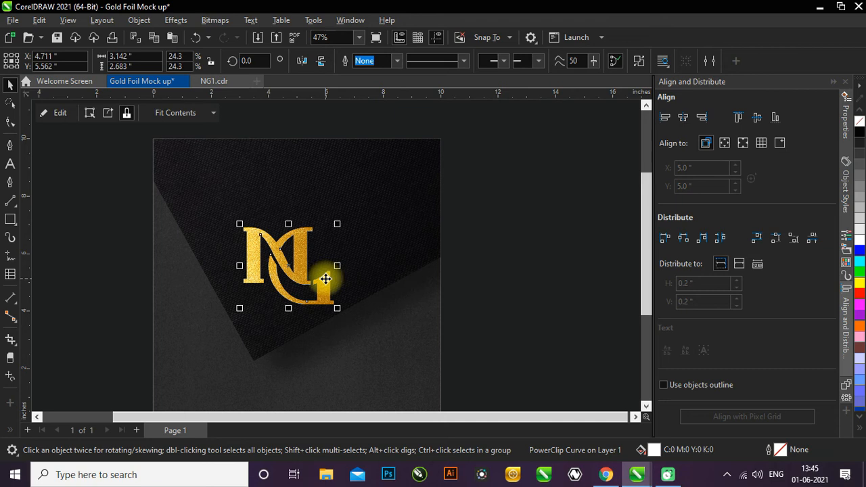
# - Rotate the gold logo 30 degrees to match the paper's edge and position it at about X 4.8 and Y 5.77 inches
pyautogui.click(326, 278)
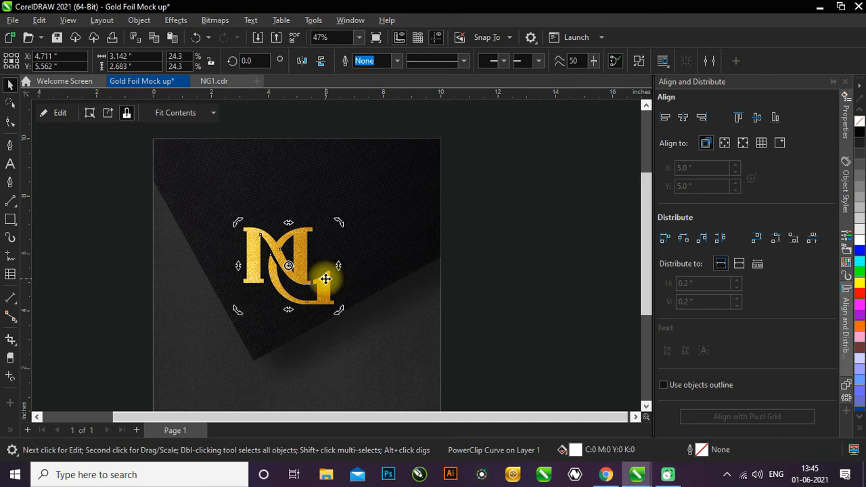
pyautogui.moveTo(339, 310); pyautogui.dragTo(340, 266)
pyautogui.scroll(3, 317, 277)
pyautogui.click(337, 269)
pyautogui.scroll(-3, 336, 281)
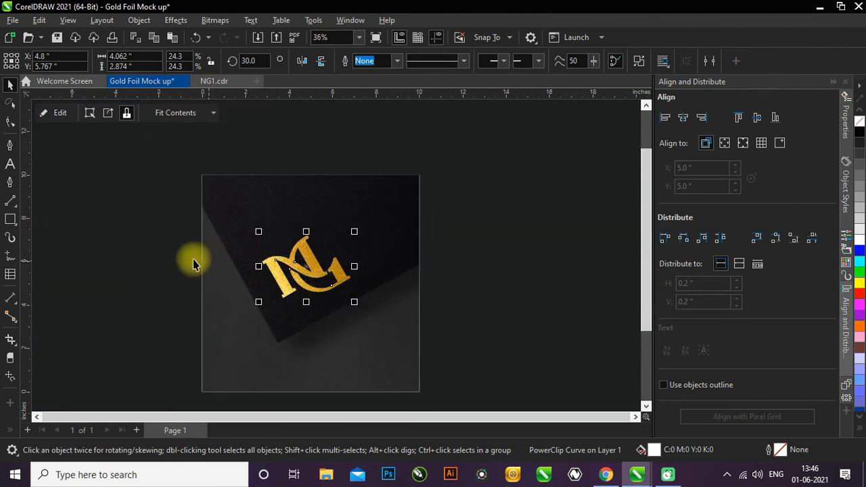
pyautogui.click(127, 251)
pyautogui.scroll(-1, 390, 277)
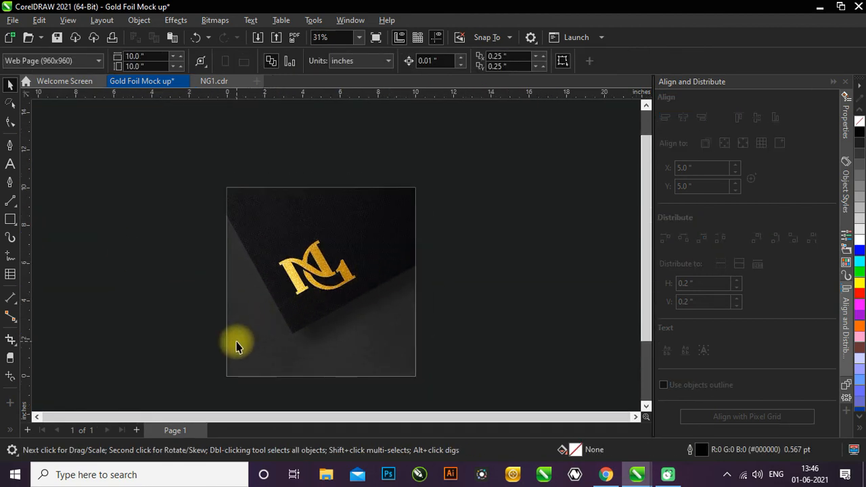
pyautogui.scroll(1, 237, 346)
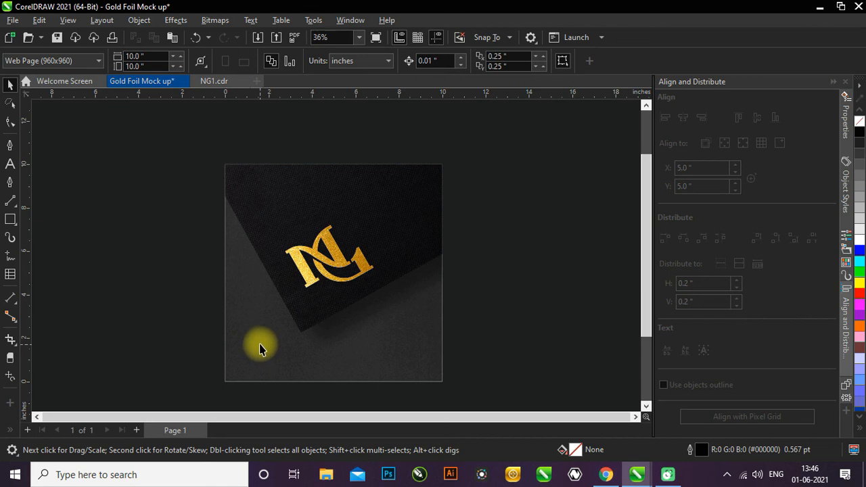